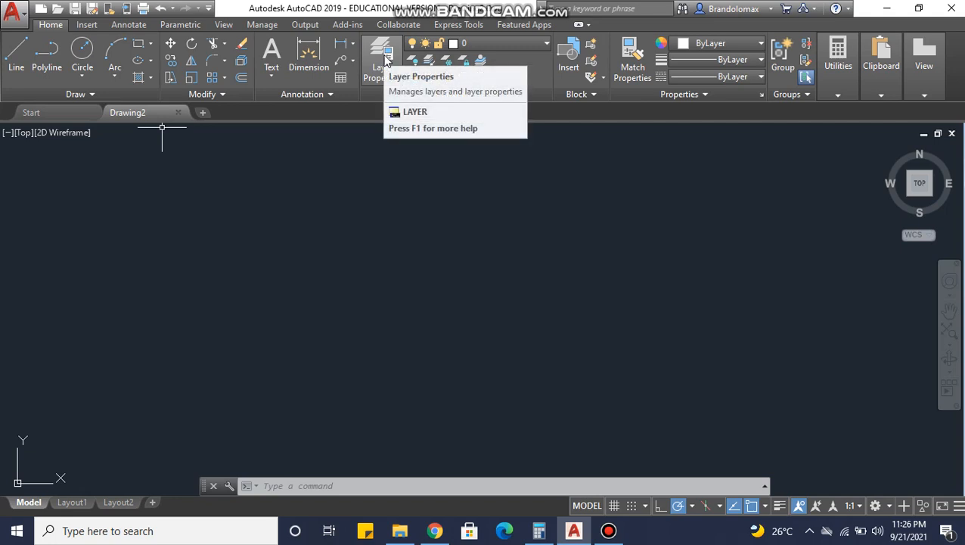
# Create a new layer named Border in the layer manager and set its color to index 94
pyautogui.click(384, 53)
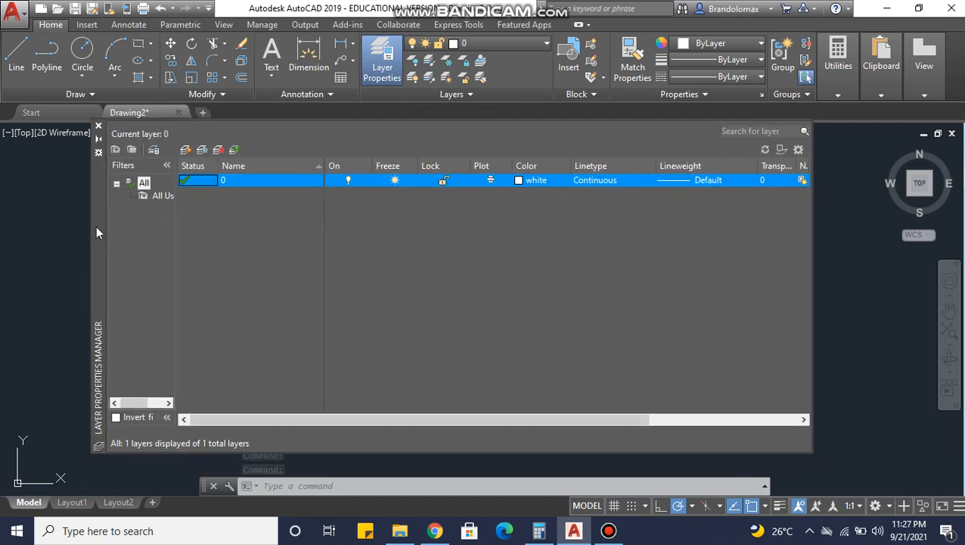
pyautogui.moveTo(813, 450); pyautogui.dragTo(842, 461)
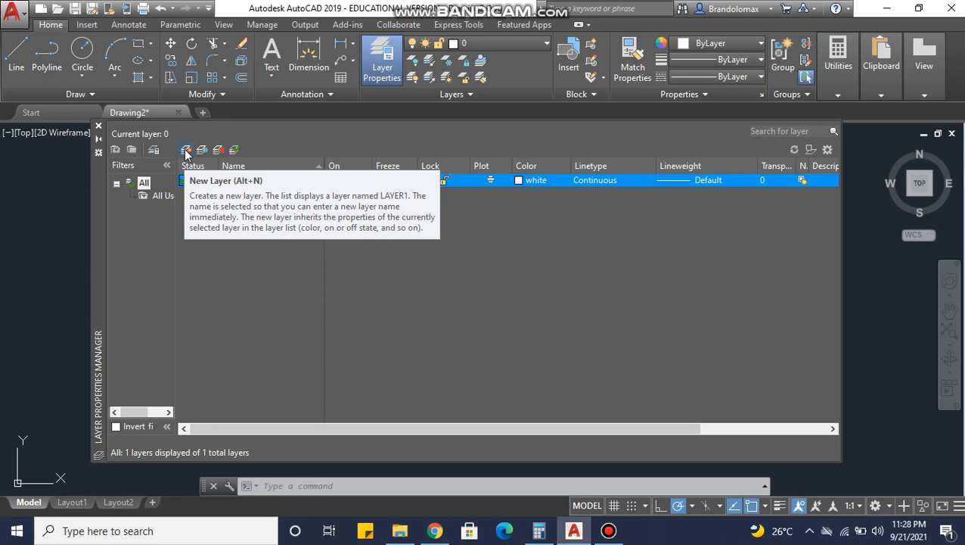
pyautogui.click(186, 151)
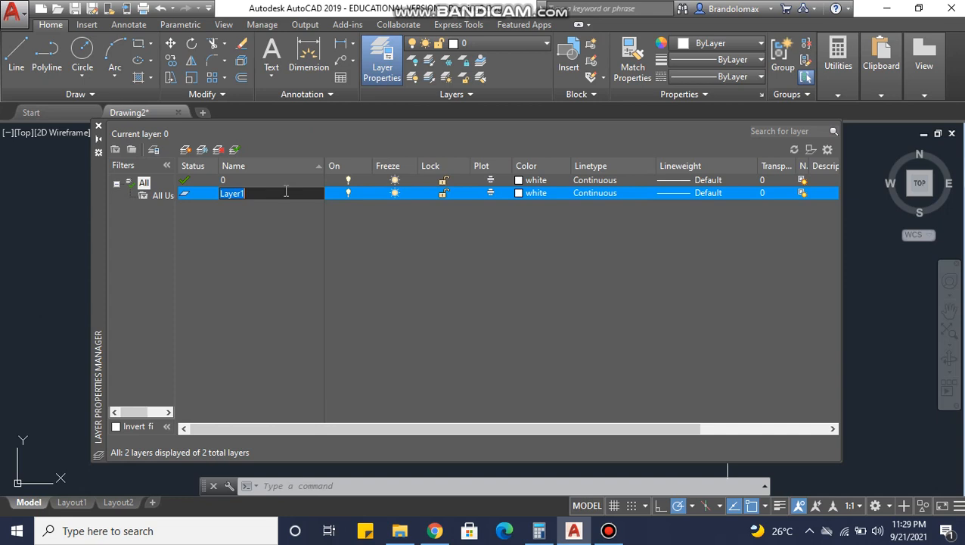
pyautogui.write('Border')
pyautogui.click(517, 193)
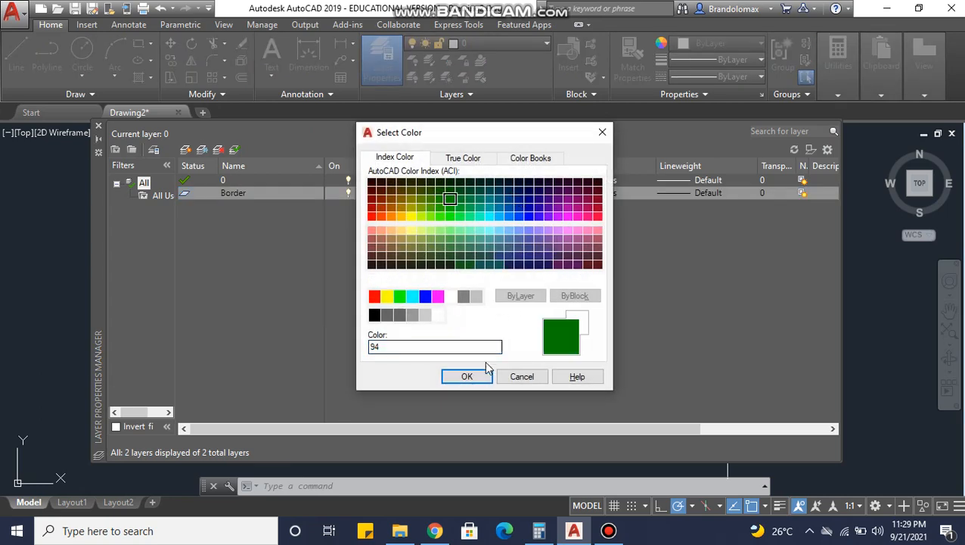
pyautogui.click(469, 379)
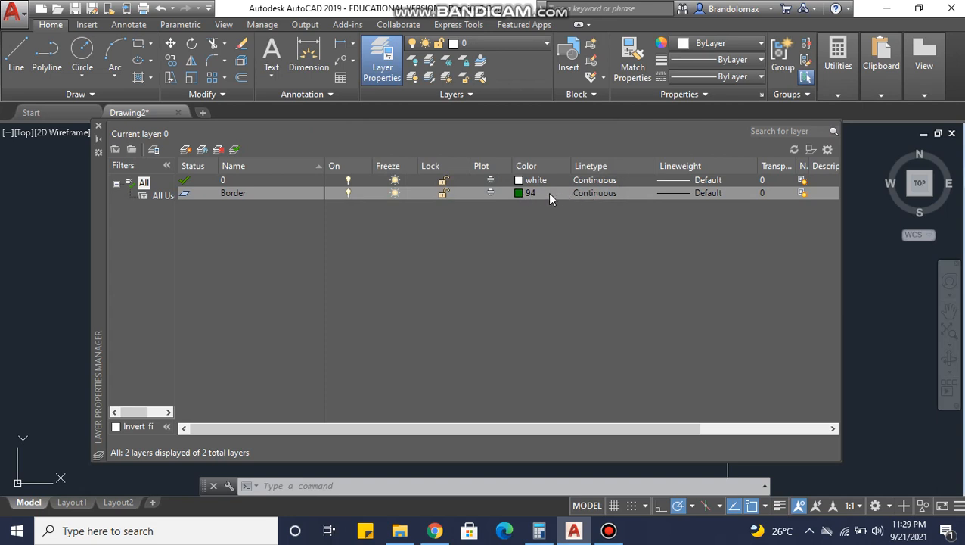
# Give the Border layer the Continuous linetype and a 0.60 mm lineweight
pyautogui.click(590, 194)
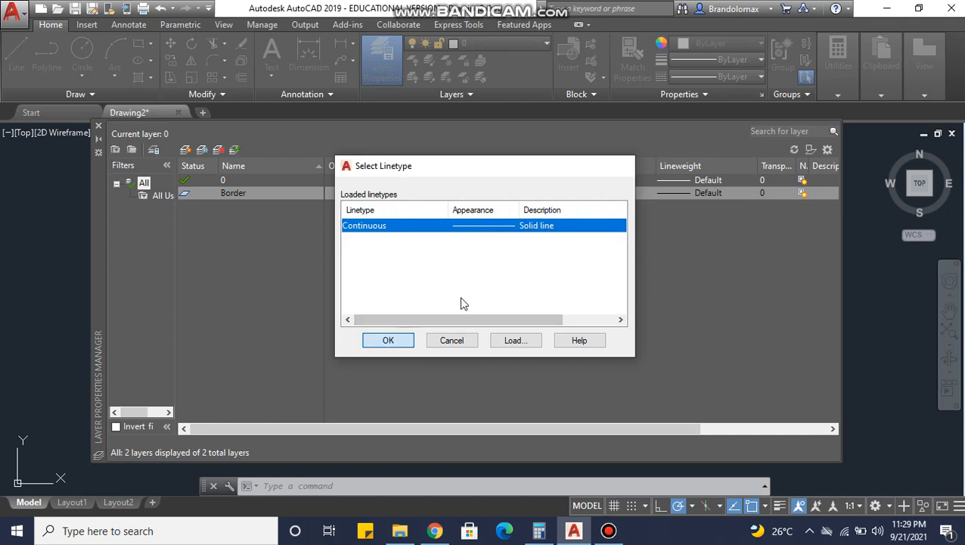
pyautogui.click(396, 340)
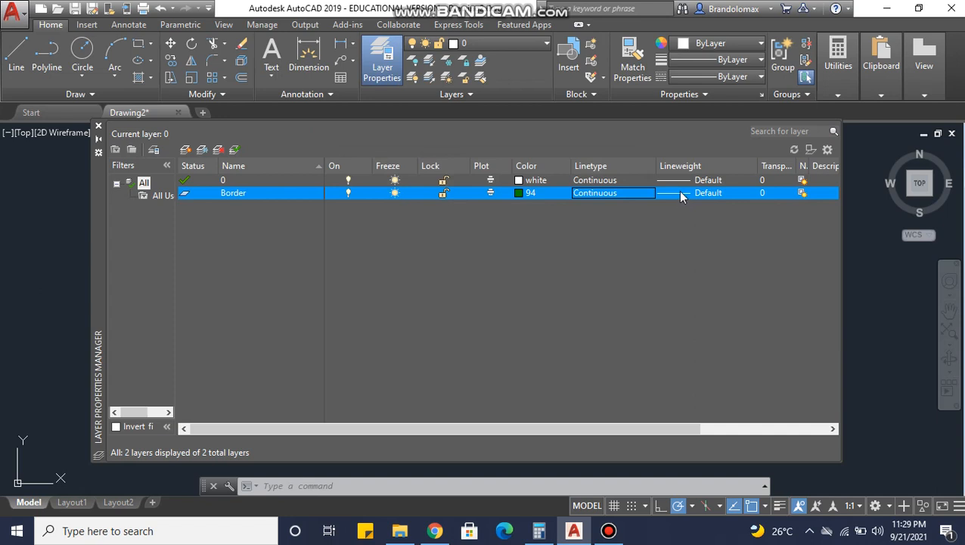
pyautogui.click(679, 194)
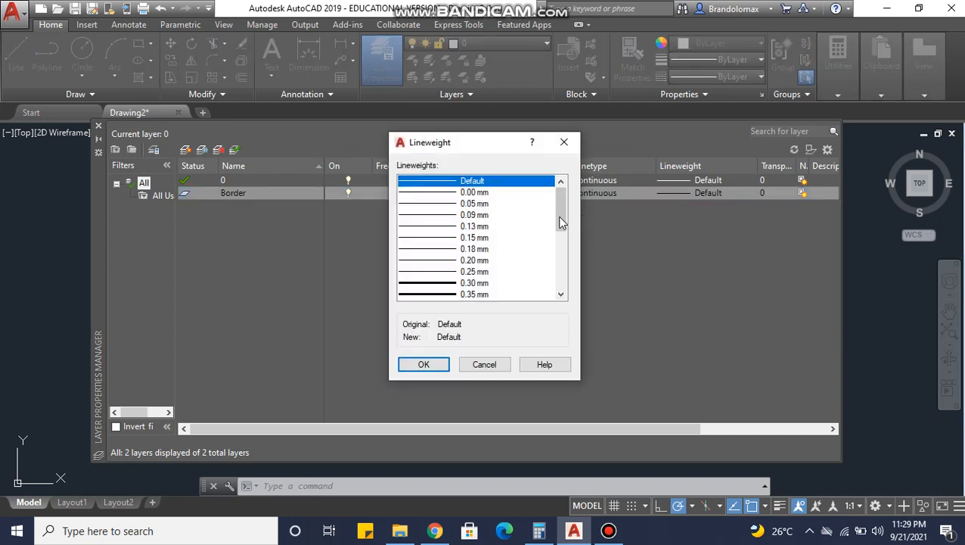
pyautogui.moveTo(560, 221); pyautogui.dragTo(557, 233)
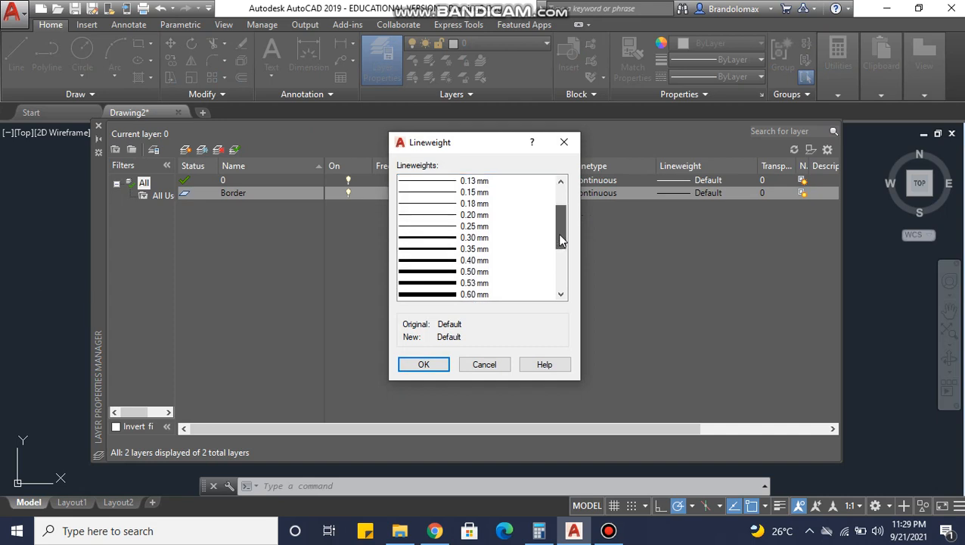
pyautogui.click(469, 296)
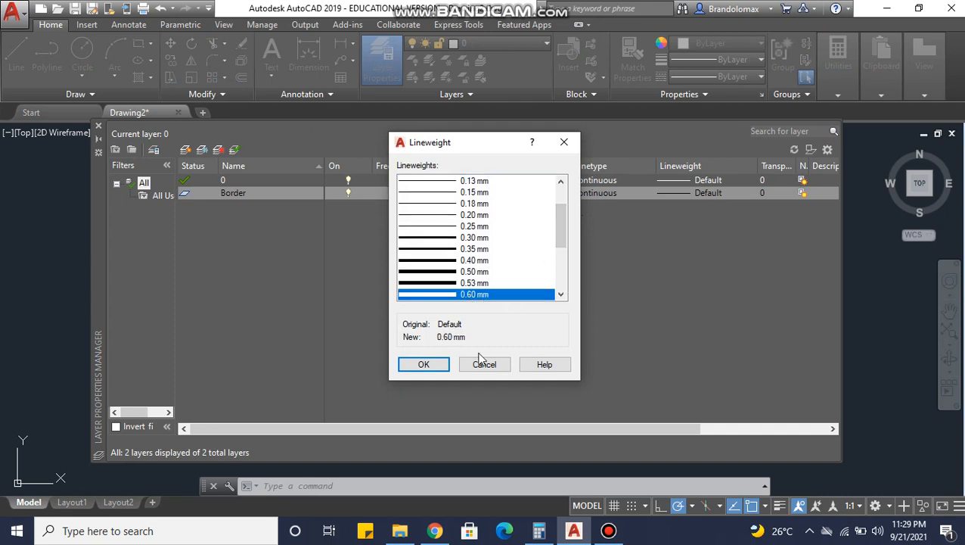
pyautogui.click(426, 366)
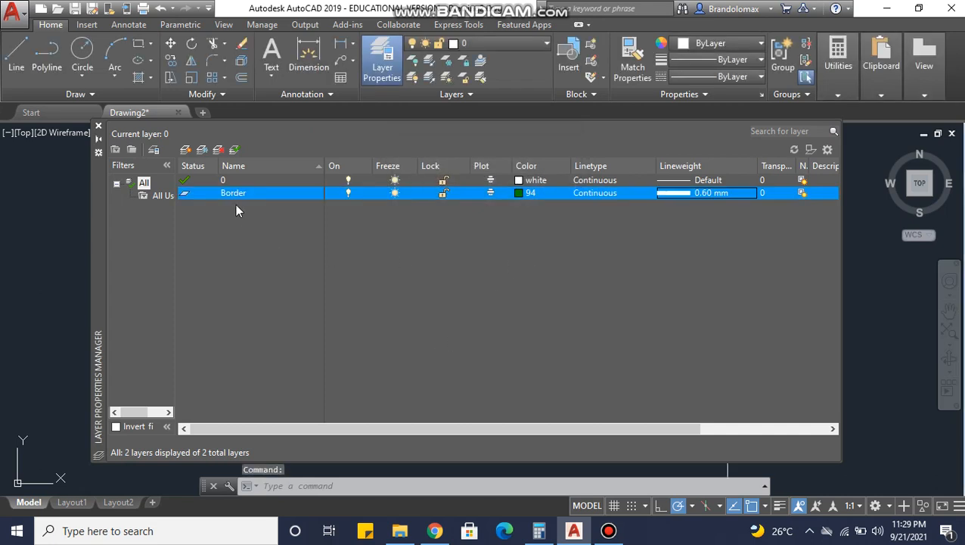
# Create a new layer named Center Lines and set its color to index 90
pyautogui.click(186, 149)
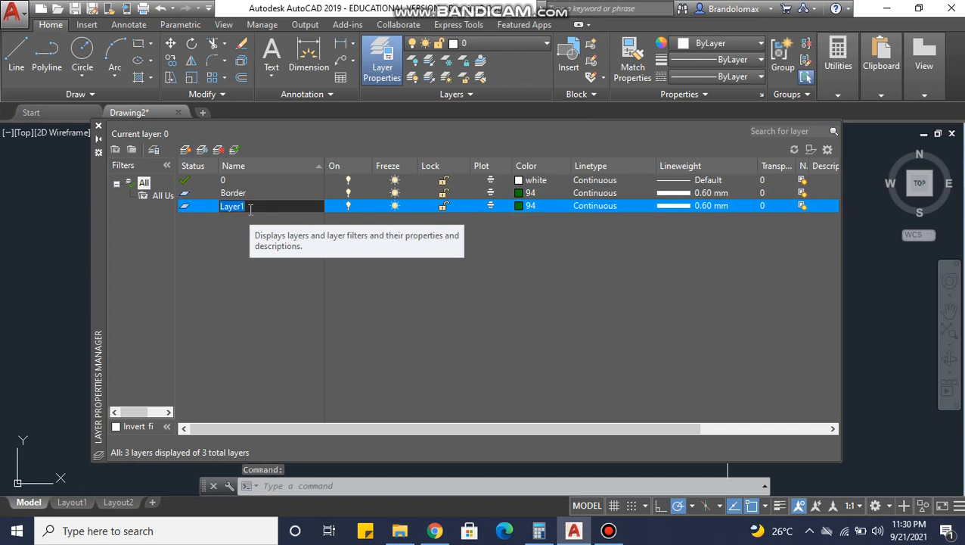
pyautogui.write('C')
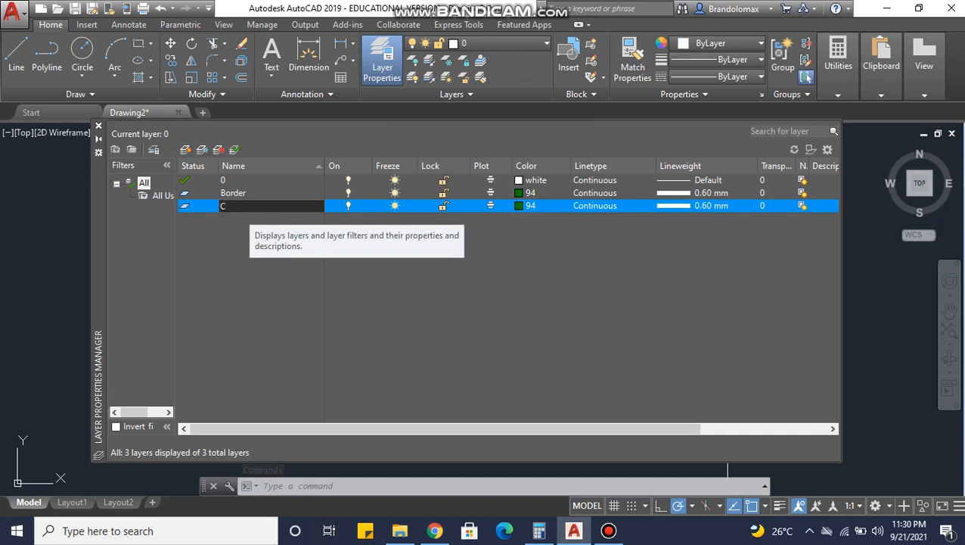
pyautogui.write('en')
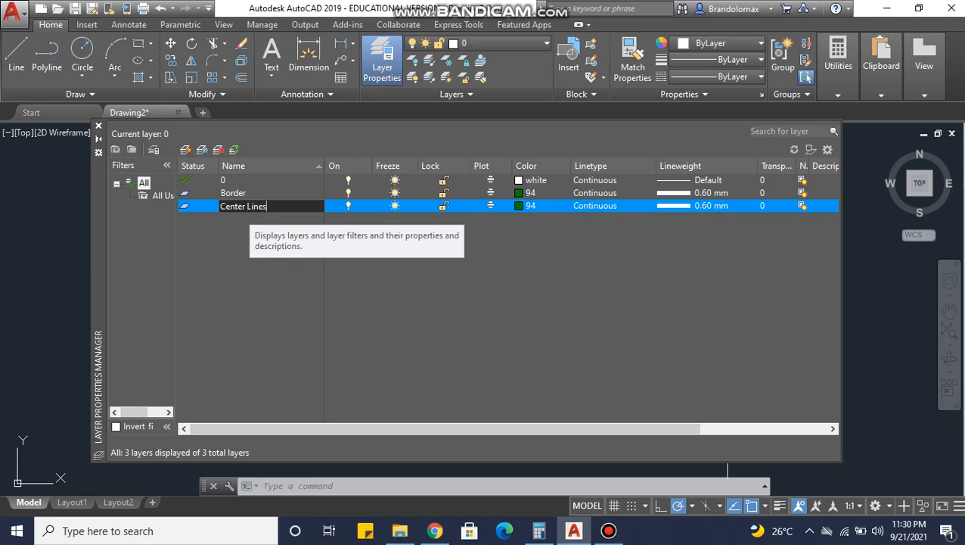
pyautogui.write('ter Lines')
pyautogui.click(516, 205)
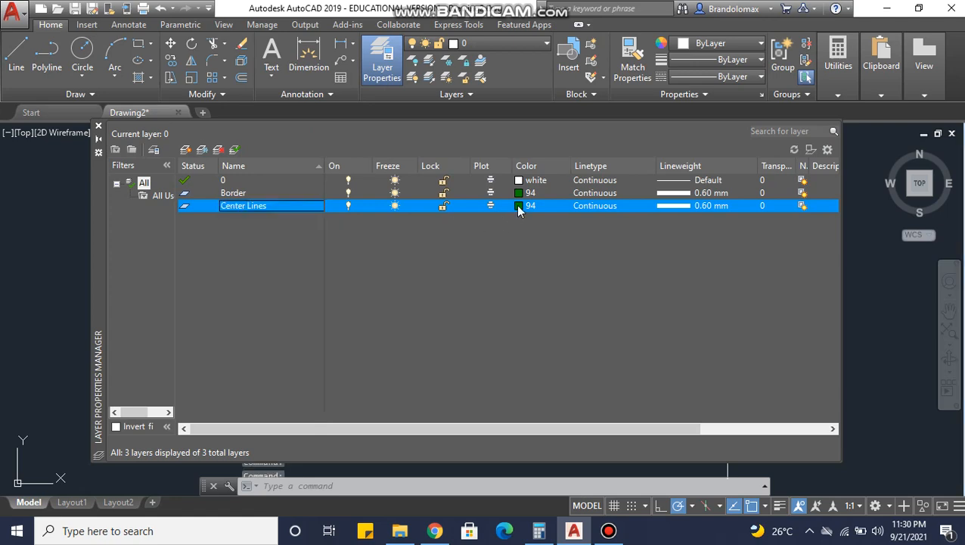
pyautogui.click(516, 205)
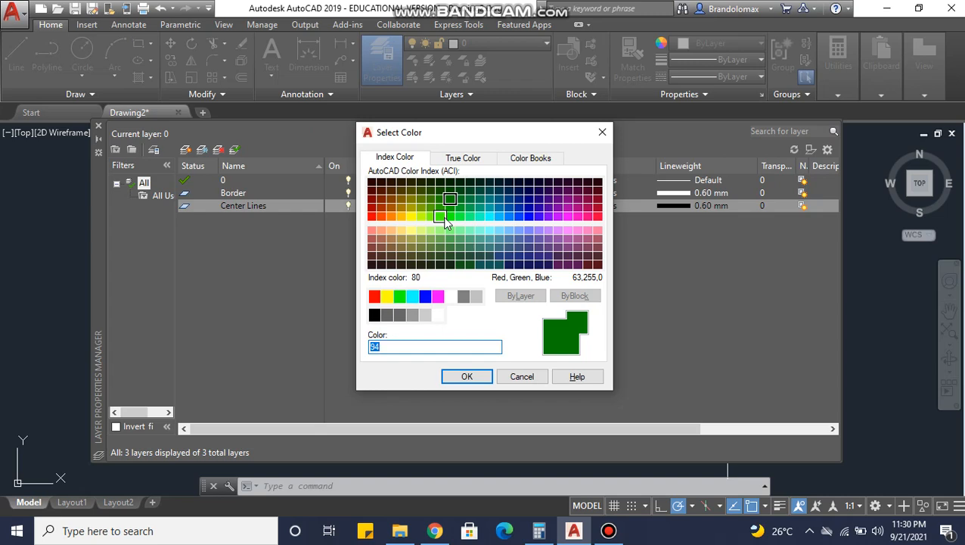
pyautogui.click(449, 218)
pyautogui.click(466, 375)
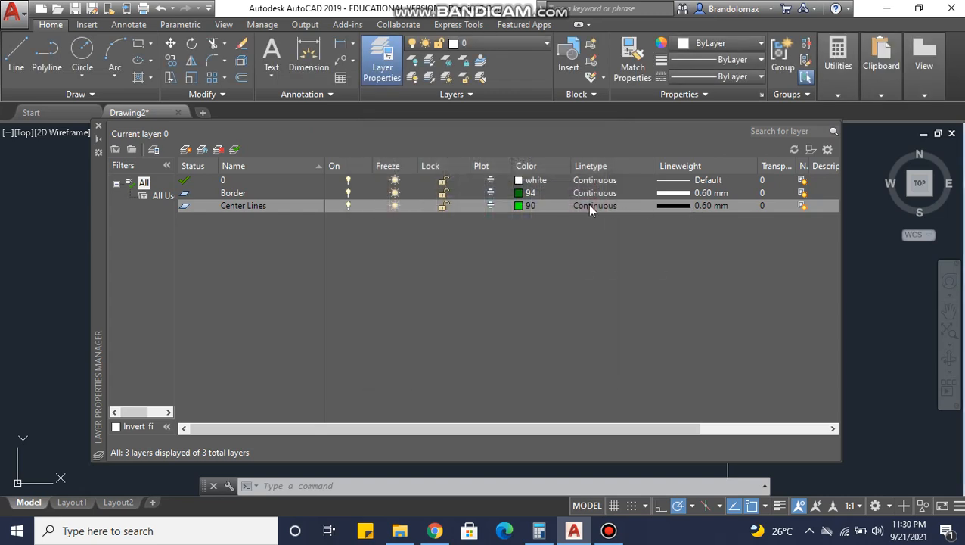
# Load the ACAD_ISO08W100 long-dash short-dash linetype and assign it to the Center Lines layer
pyautogui.click(590, 209)
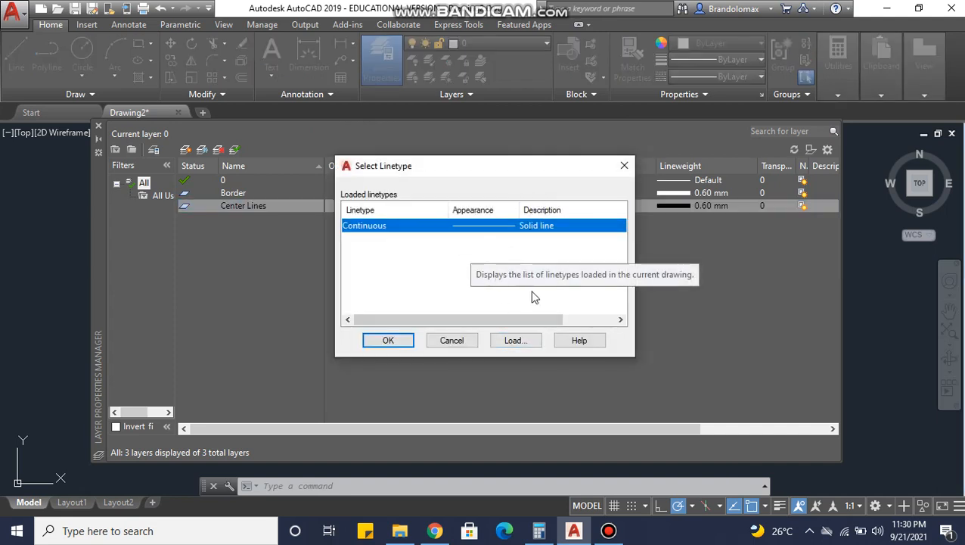
pyautogui.click(514, 340)
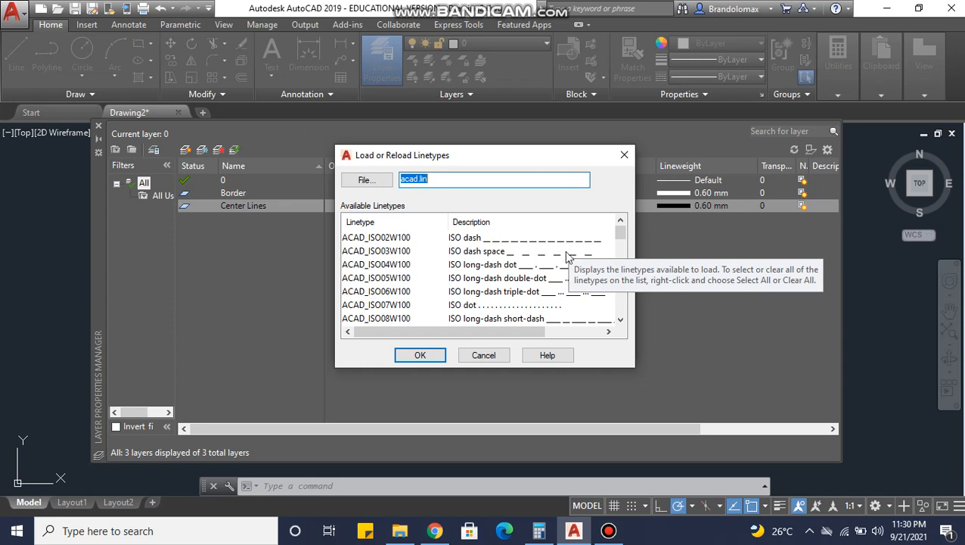
pyautogui.click(386, 320)
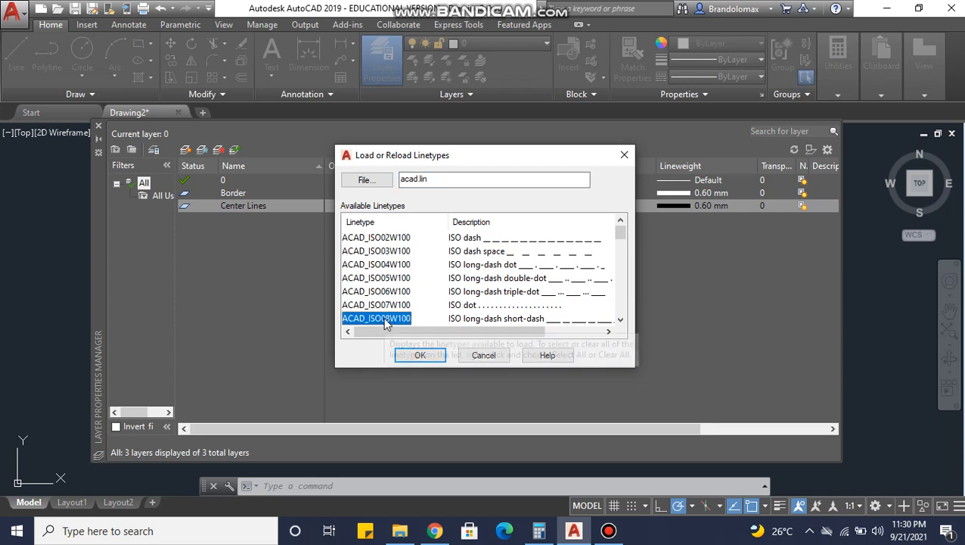
pyautogui.click(414, 357)
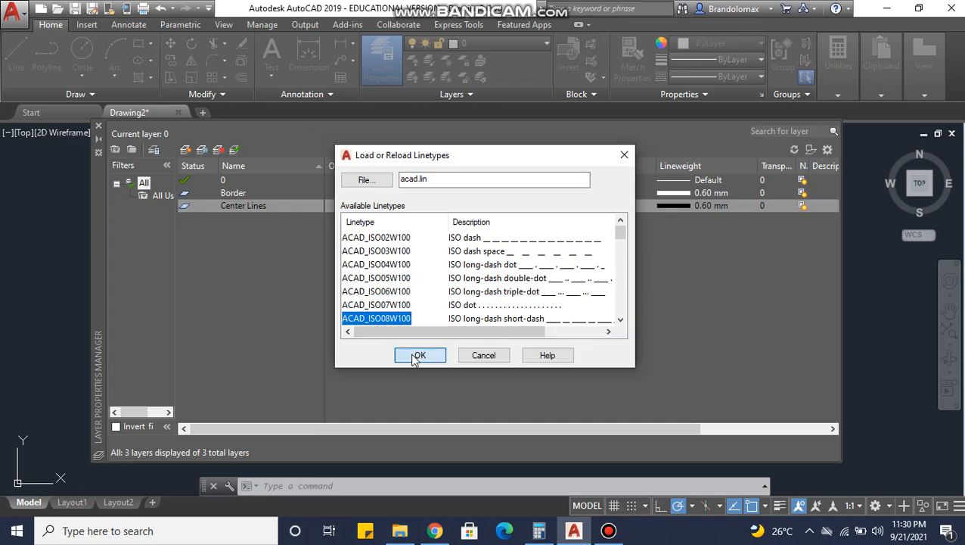
pyautogui.click(385, 227)
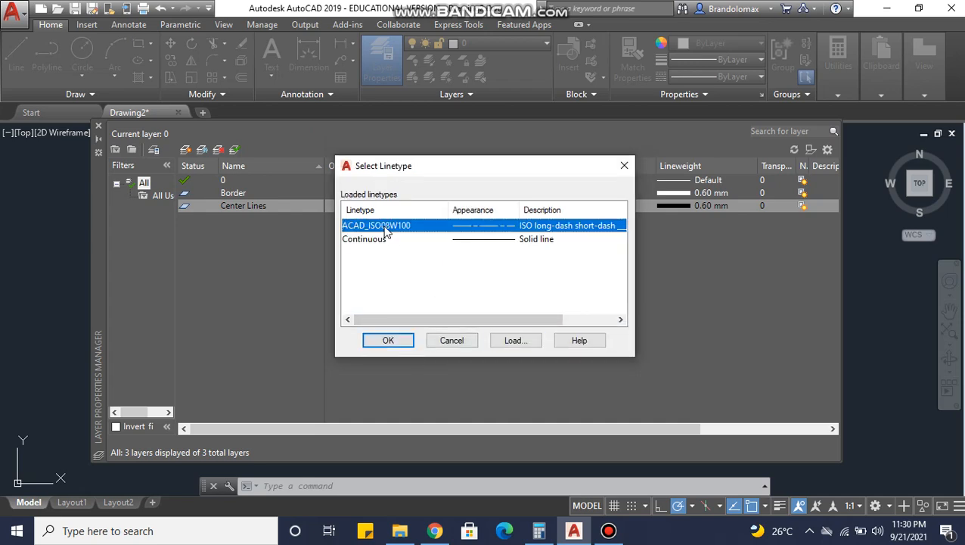
pyautogui.click(388, 341)
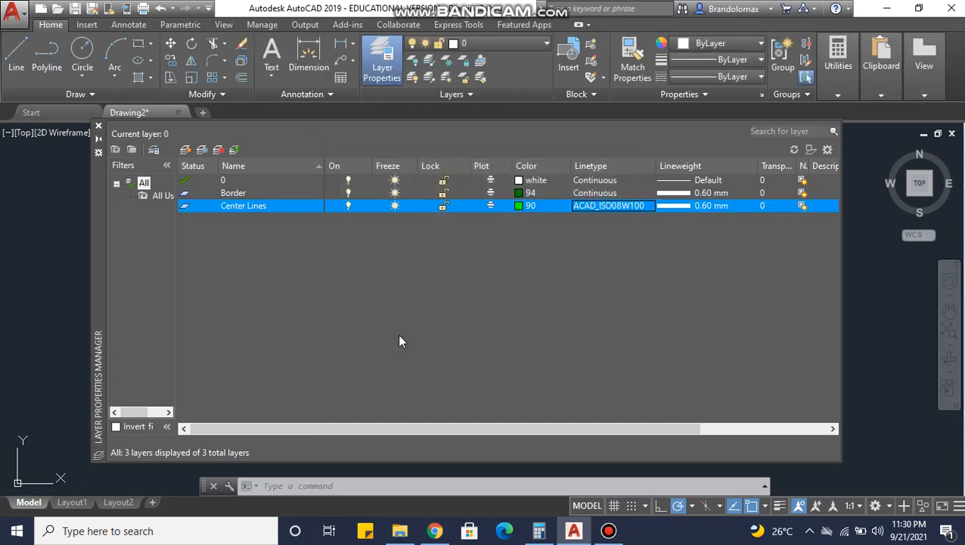
# Set the lineweight of the Center Lines layer to Default
pyautogui.click(687, 206)
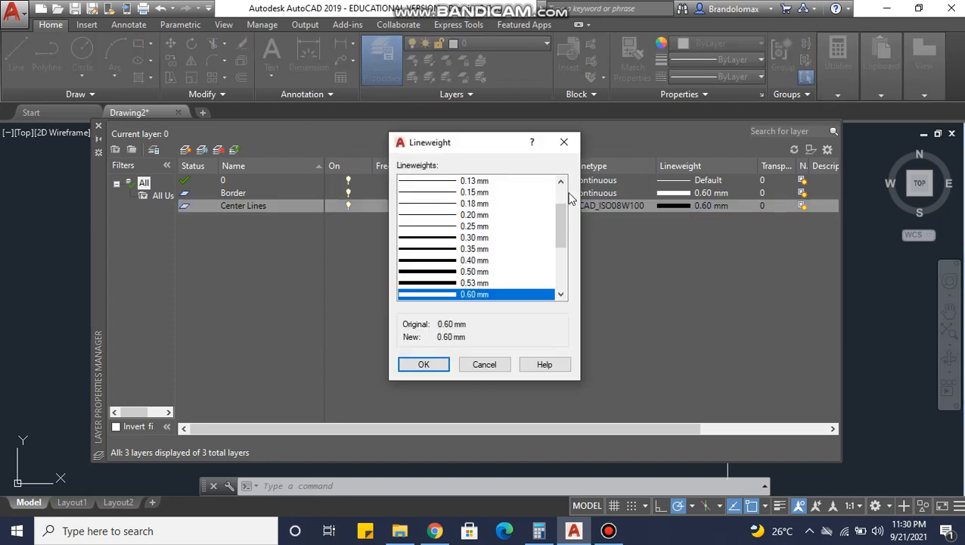
pyautogui.scroll(2, 561, 201)
pyautogui.click(481, 181)
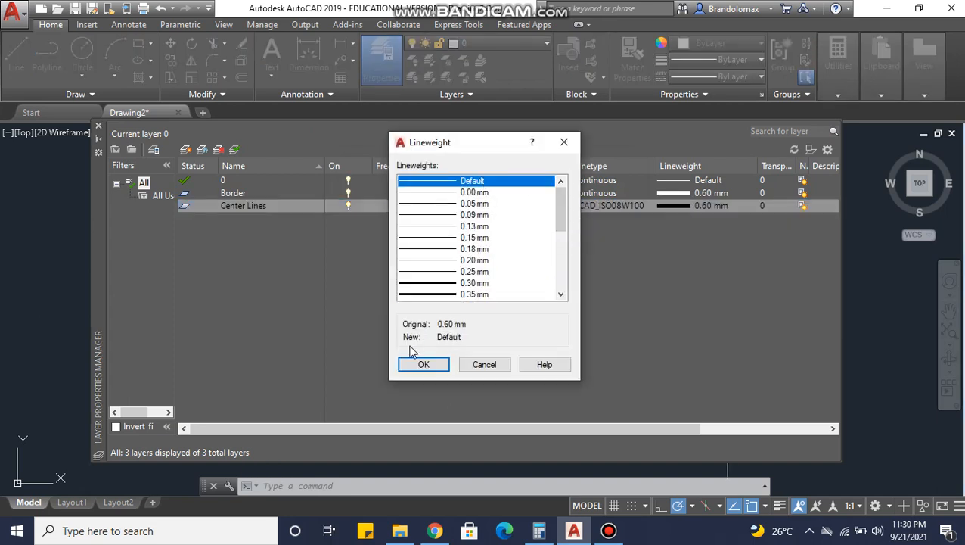
pyautogui.click(422, 365)
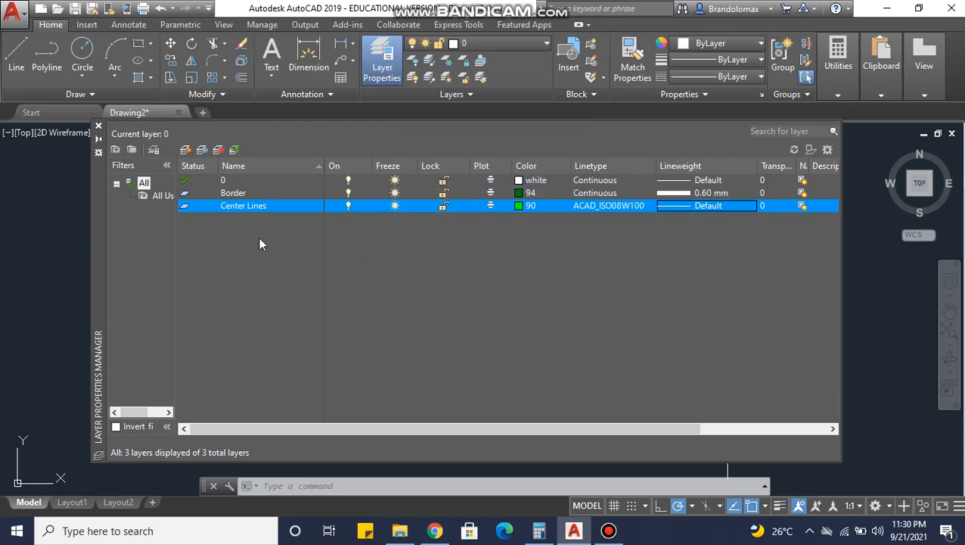
# Create a new layer named Construction Lines and set its color to red, index 10
pyautogui.click(185, 149)
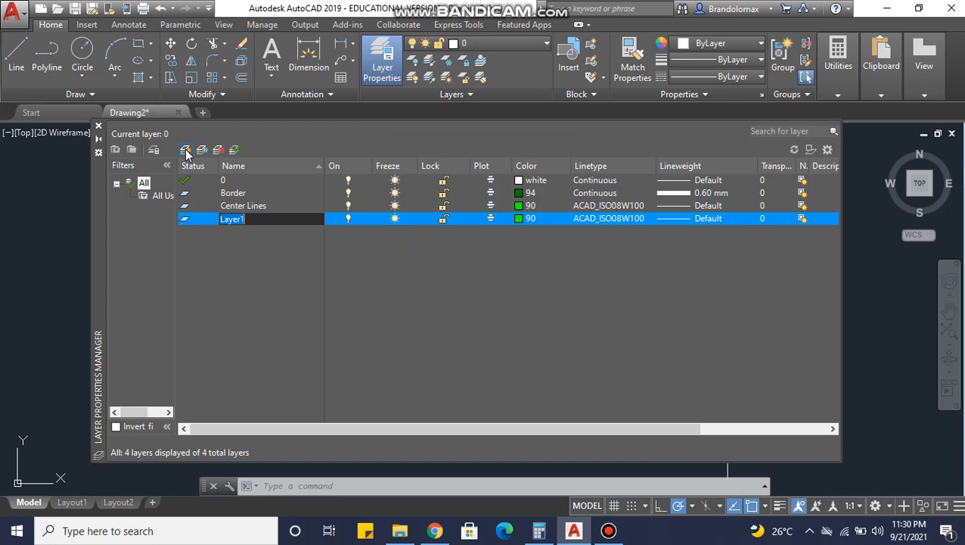
pyautogui.write('Construction')
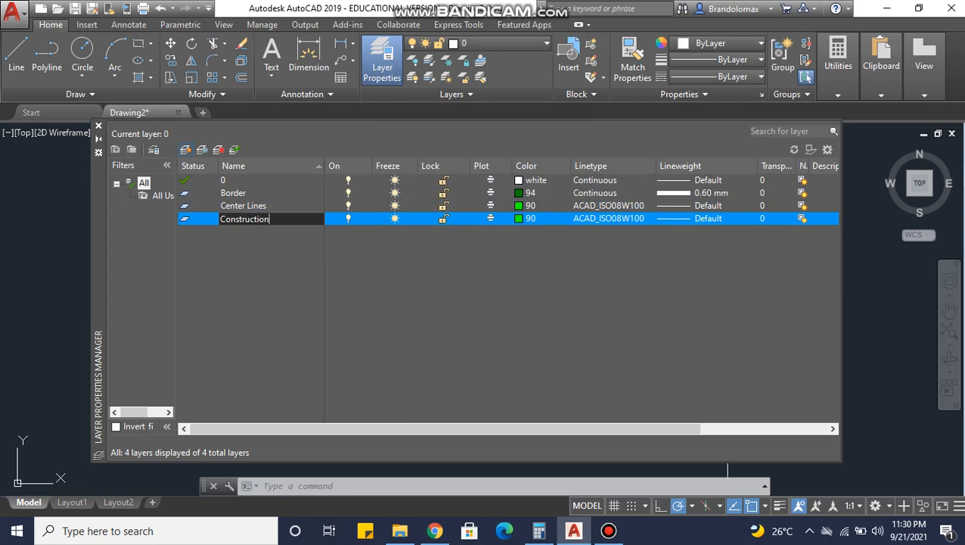
pyautogui.write(' Lines')
pyautogui.click(515, 218)
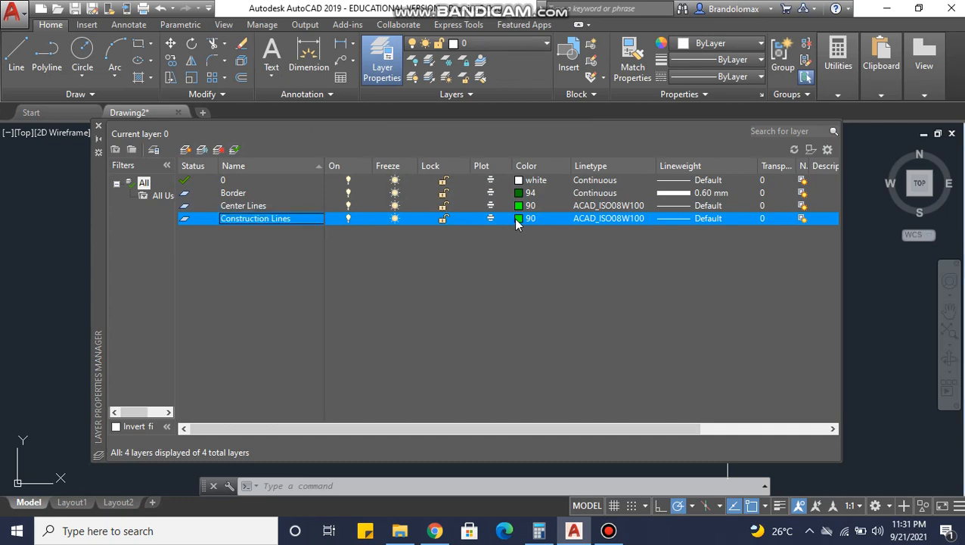
pyautogui.click(371, 219)
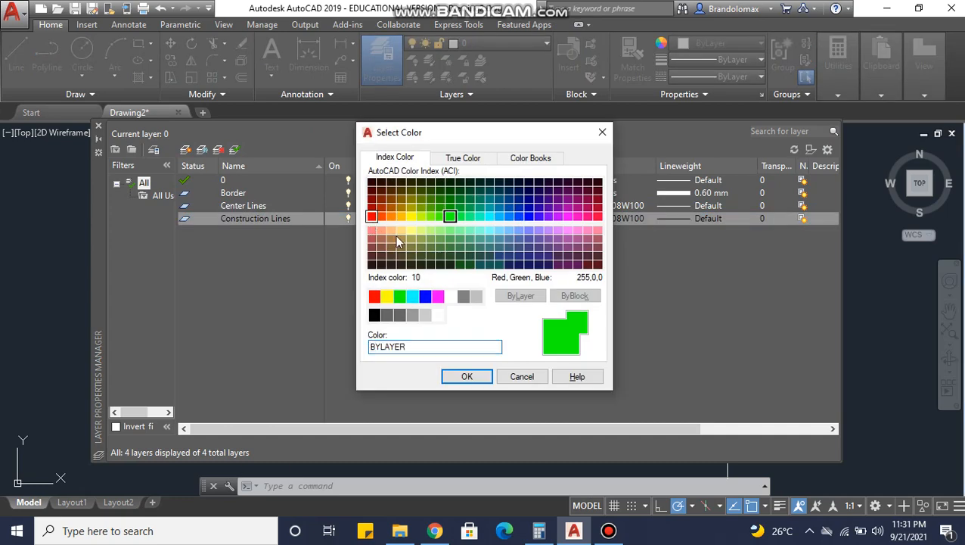
pyautogui.click(468, 376)
pyautogui.click(520, 220)
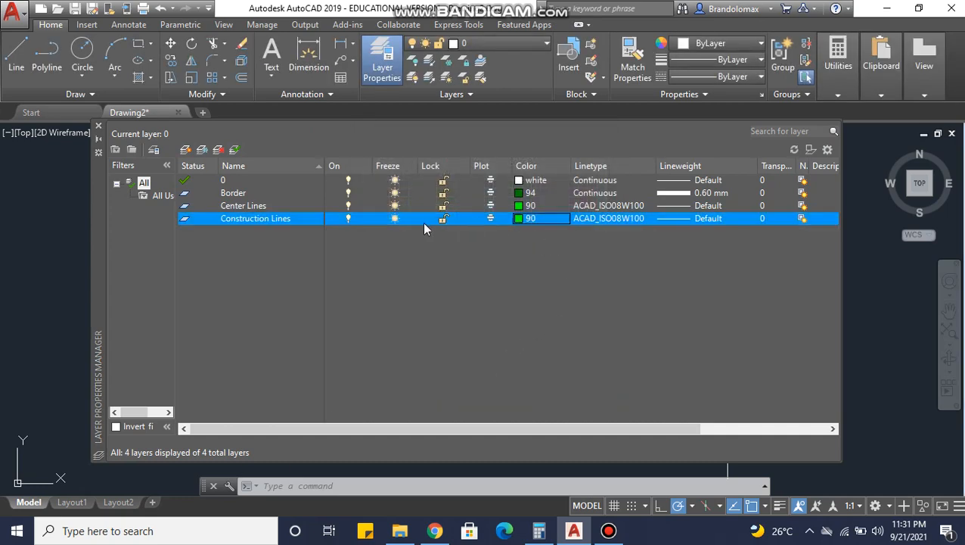
pyautogui.click(372, 217)
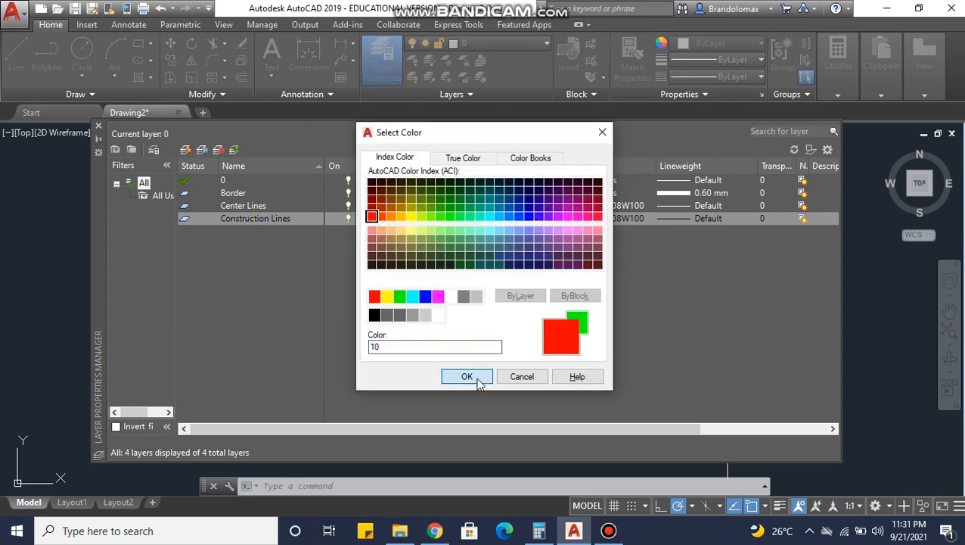
pyautogui.click(469, 376)
# Assign the Continuous linetype to the Construction Lines layer
pyautogui.click(609, 217)
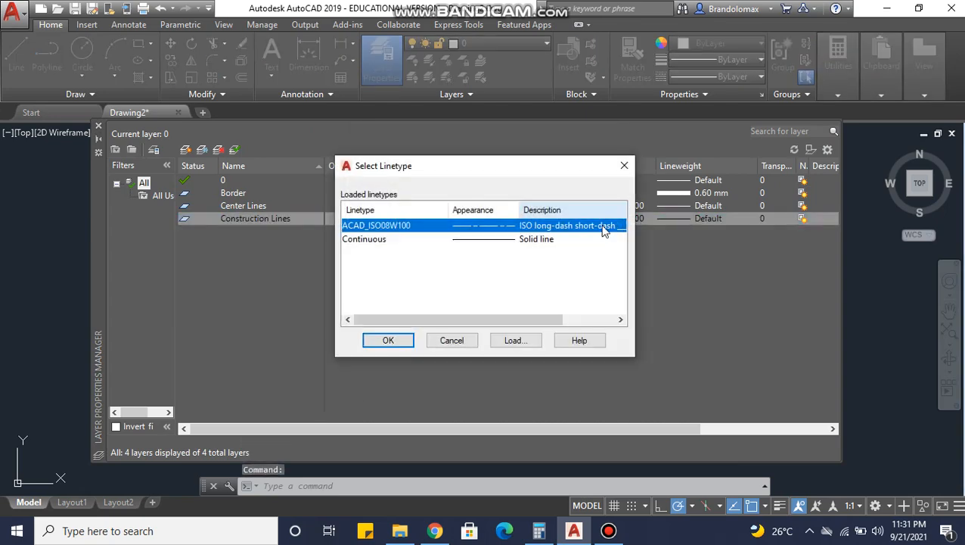
pyautogui.click(499, 239)
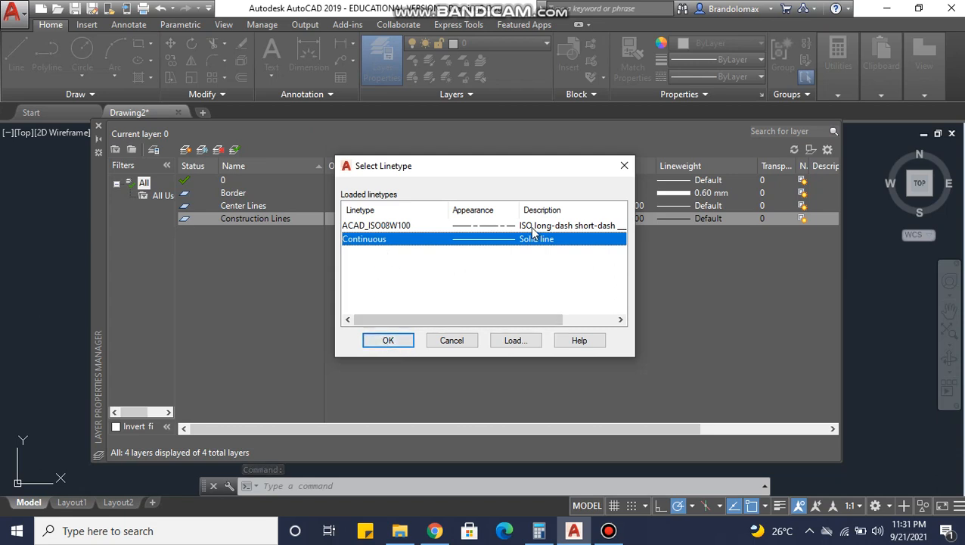
pyautogui.click(388, 340)
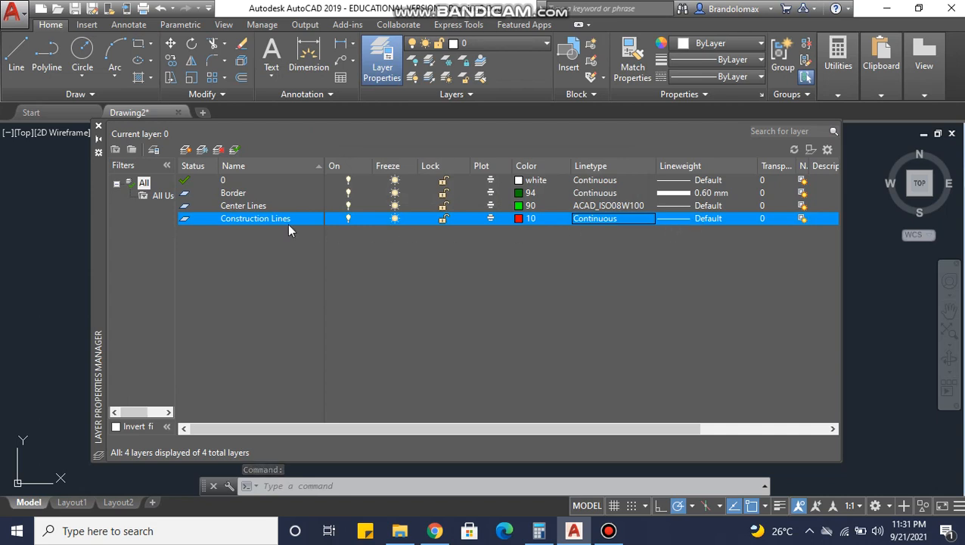
# Create a new layer named Dimensions Lines and set its color to blue, index 172
pyautogui.click(185, 149)
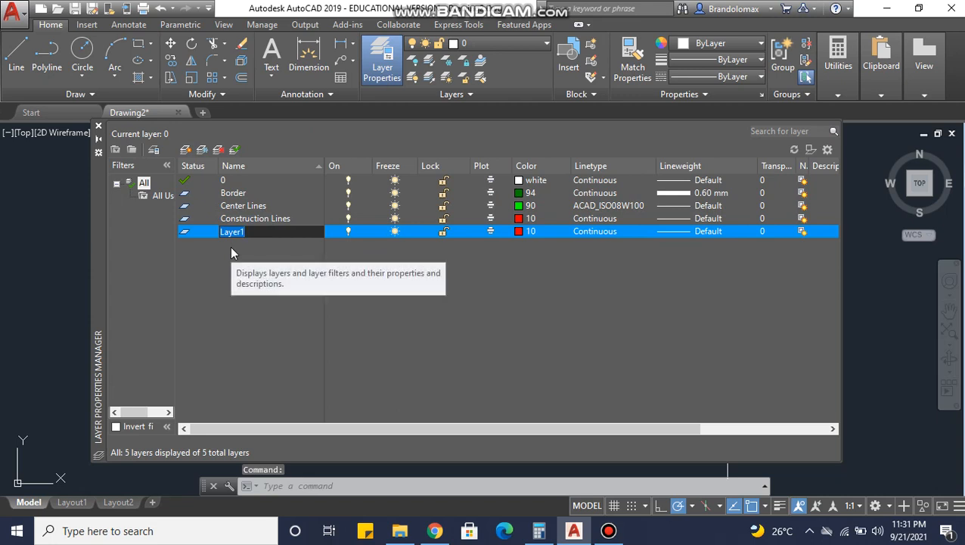
pyautogui.write('Dimen')
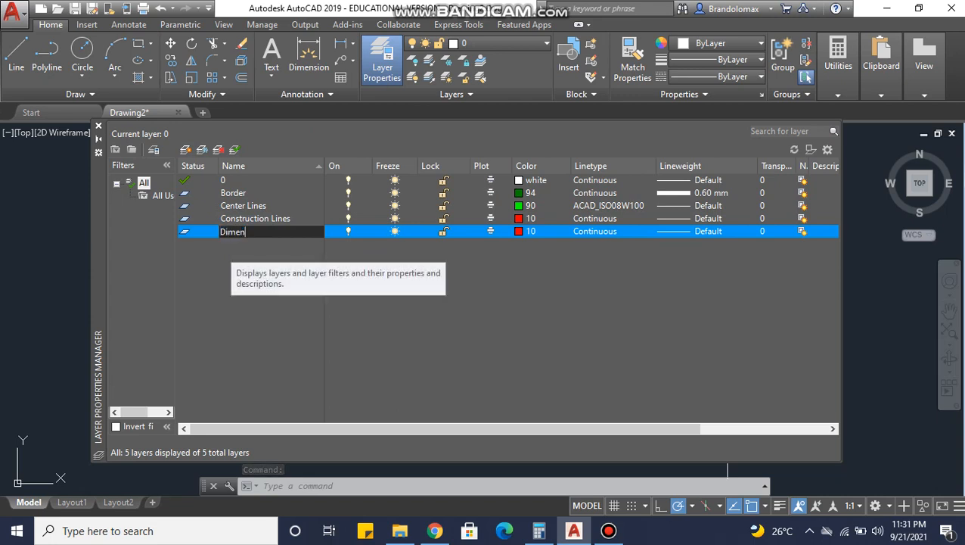
pyautogui.write('sions Lines')
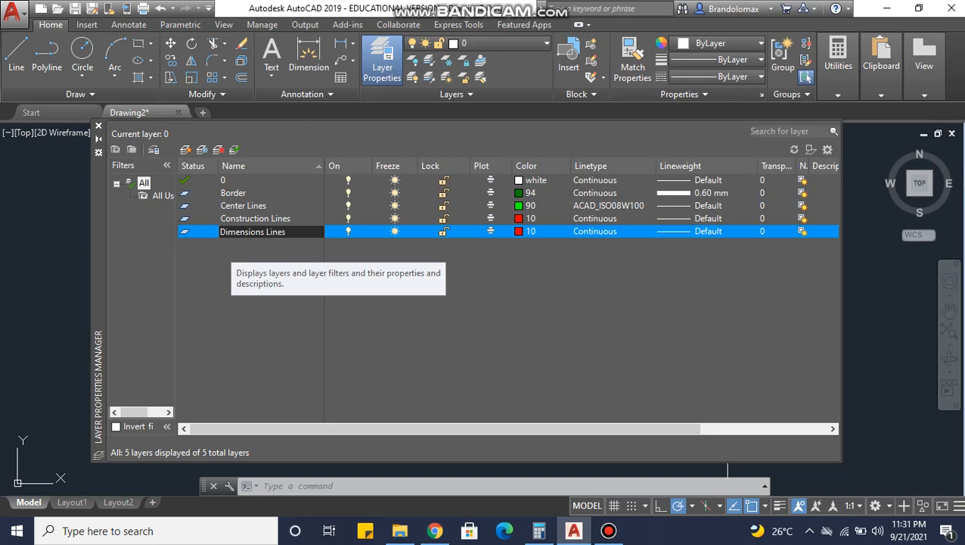
pyautogui.press('Return')
pyautogui.click(519, 236)
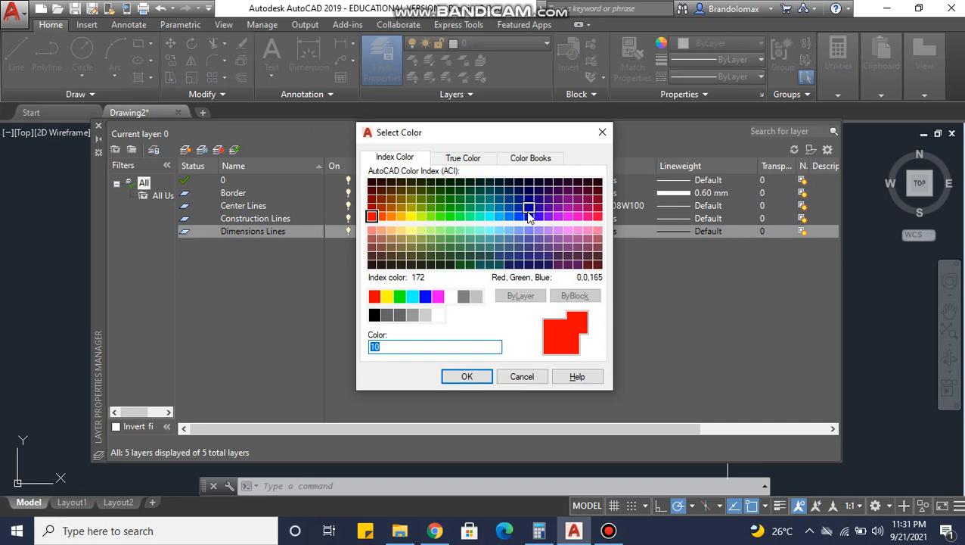
pyautogui.click(529, 212)
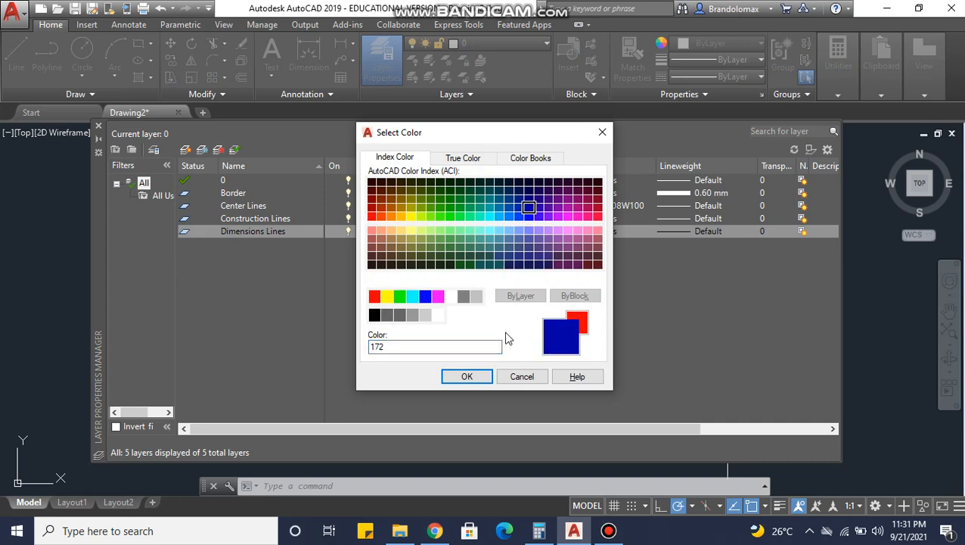
pyautogui.click(468, 376)
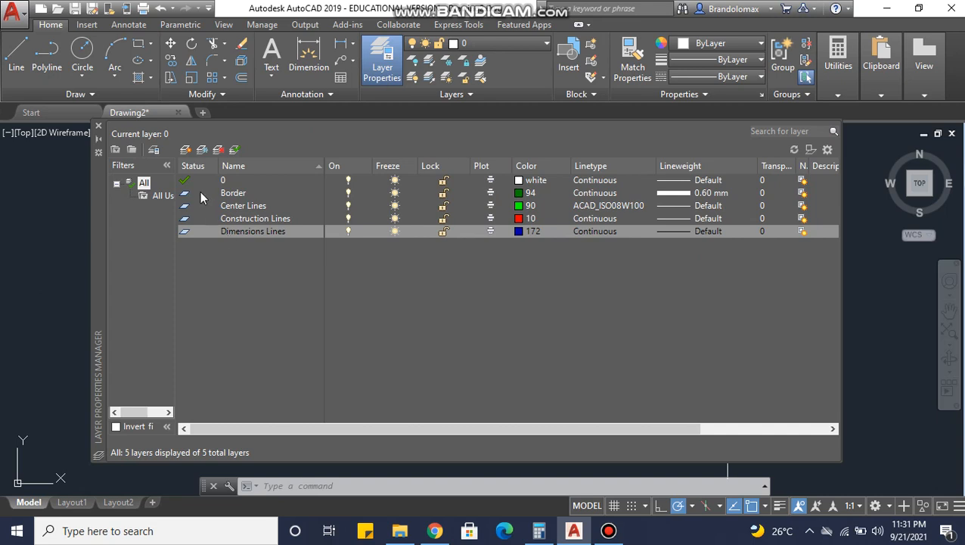
# Create a new layer named Hidden Lines and set its color to white
pyautogui.click(186, 150)
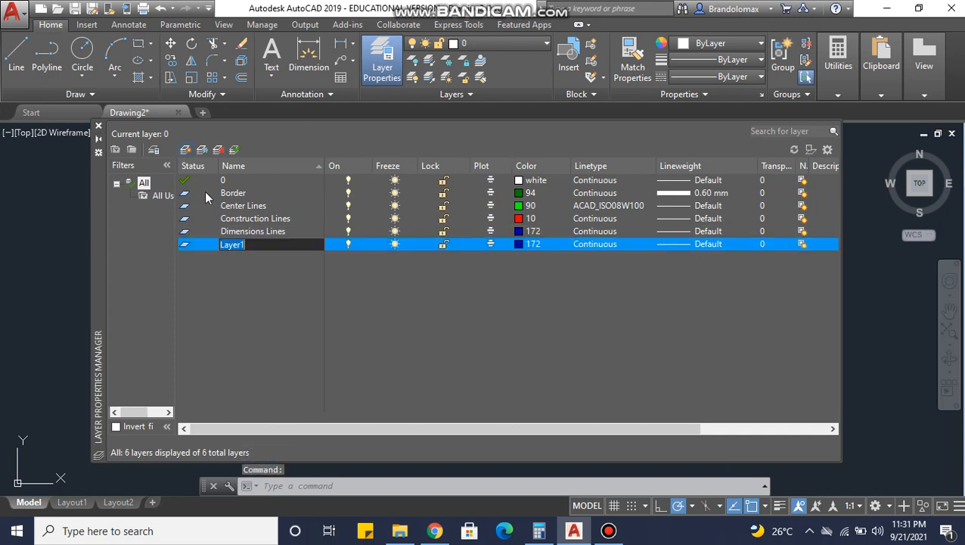
pyautogui.write('Hi')
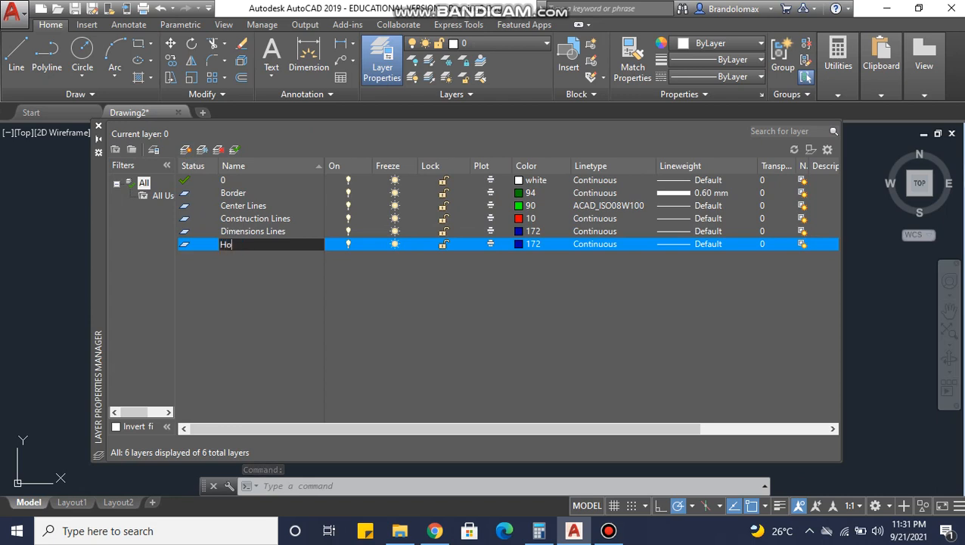
pyautogui.press('BackSpace')
pyautogui.write('idden Lines')
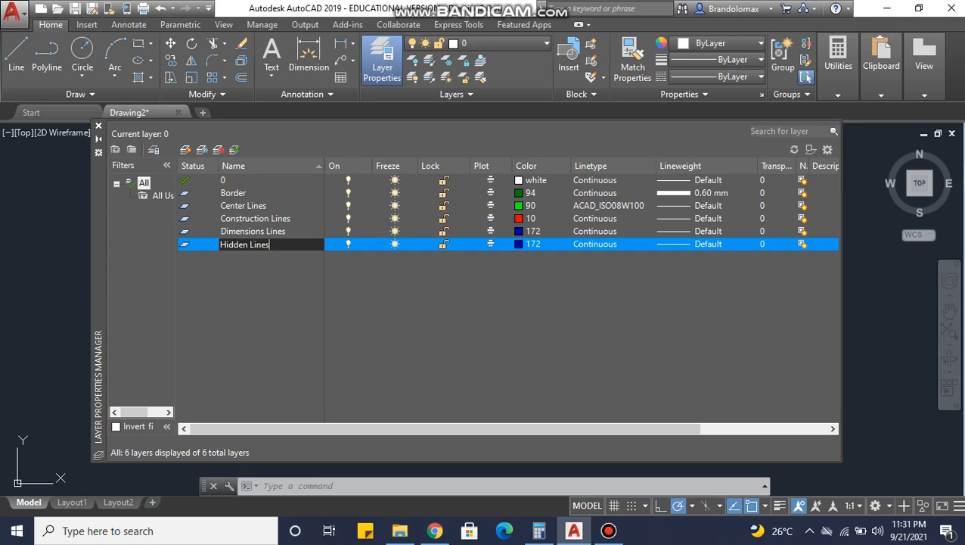
pyautogui.press('Return')
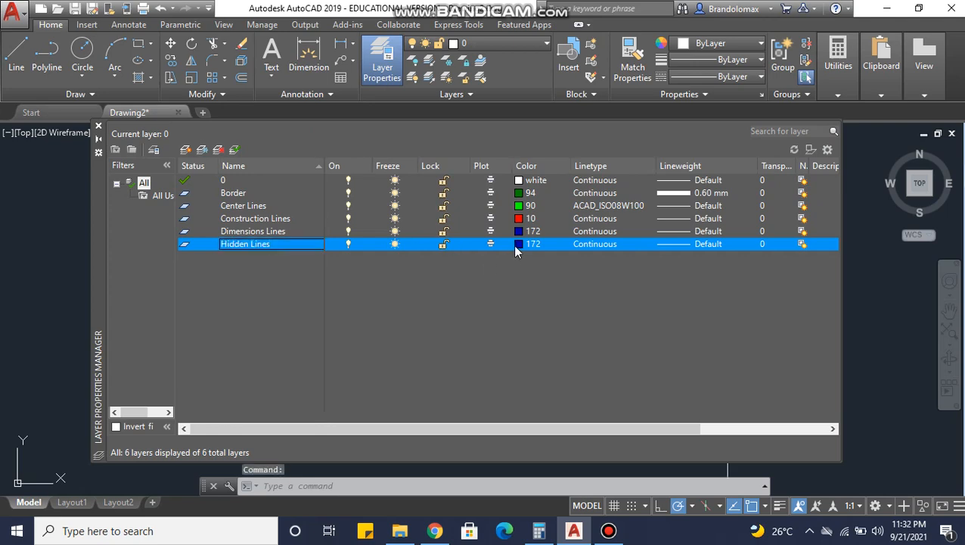
pyautogui.click(517, 245)
pyautogui.click(452, 296)
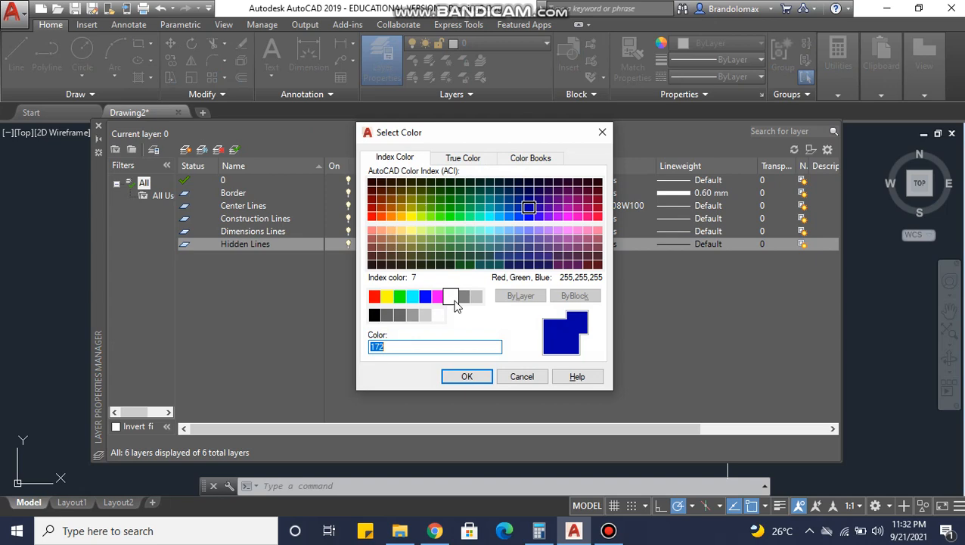
pyautogui.click(467, 374)
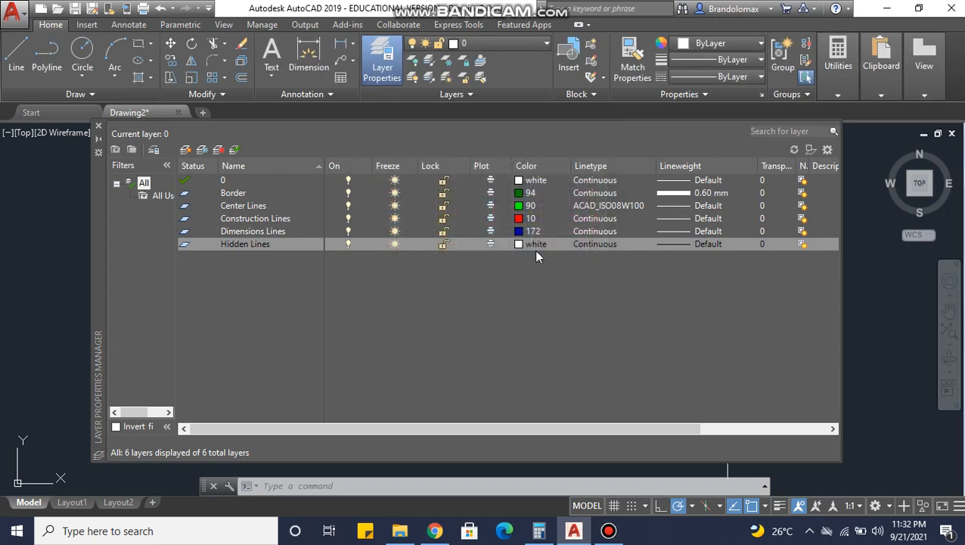
# Load the ACAD_ISO02W100 ISO dash linetype and assign it to the Hidden Lines layer
pyautogui.click(595, 244)
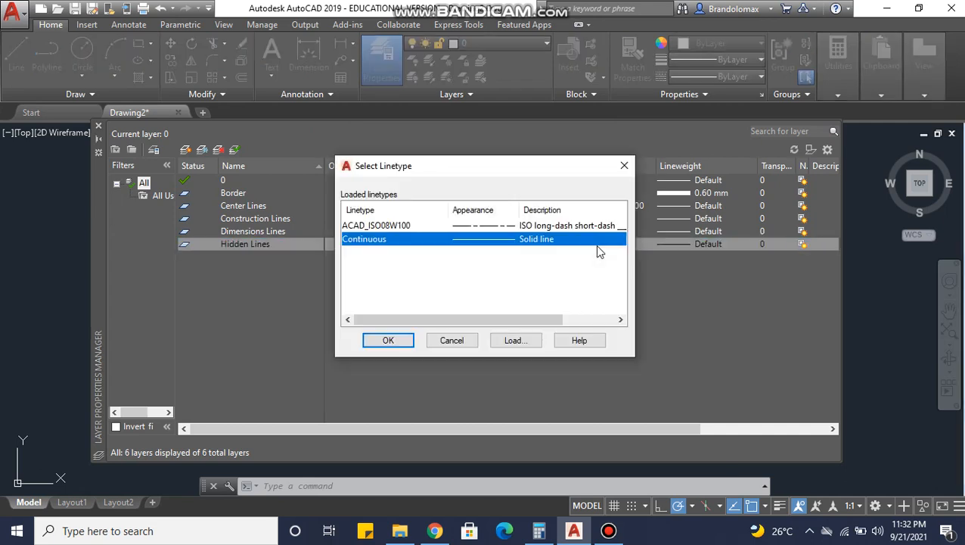
pyautogui.click(511, 342)
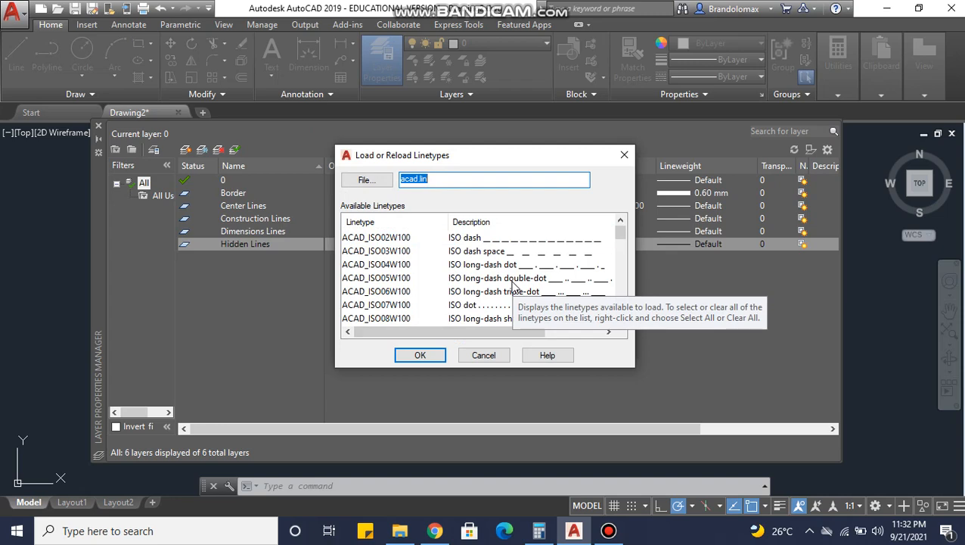
pyautogui.click(380, 239)
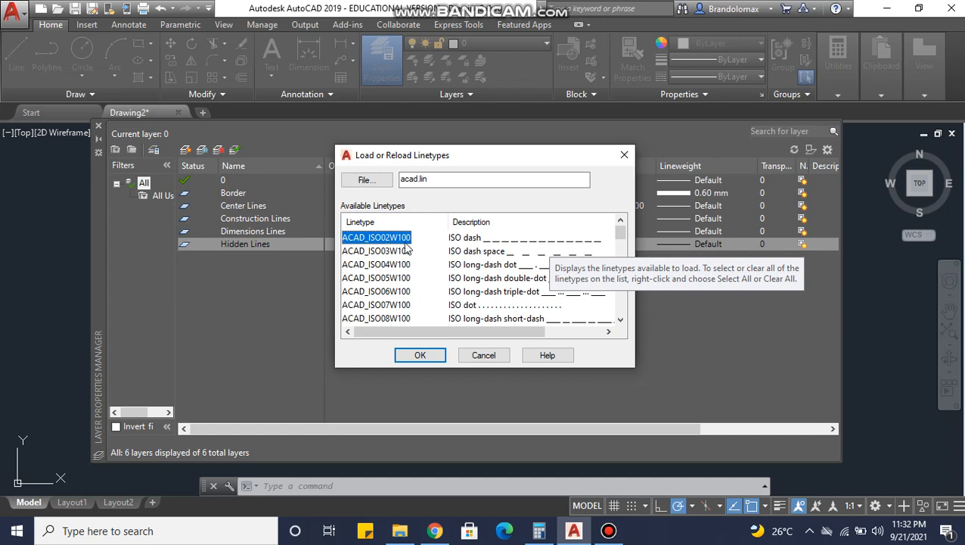
pyautogui.click(419, 355)
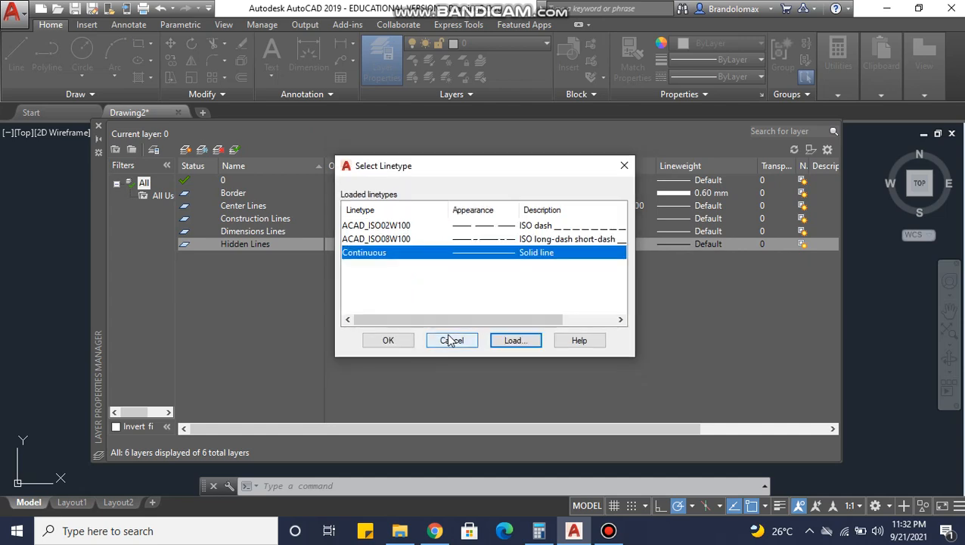
pyautogui.click(409, 227)
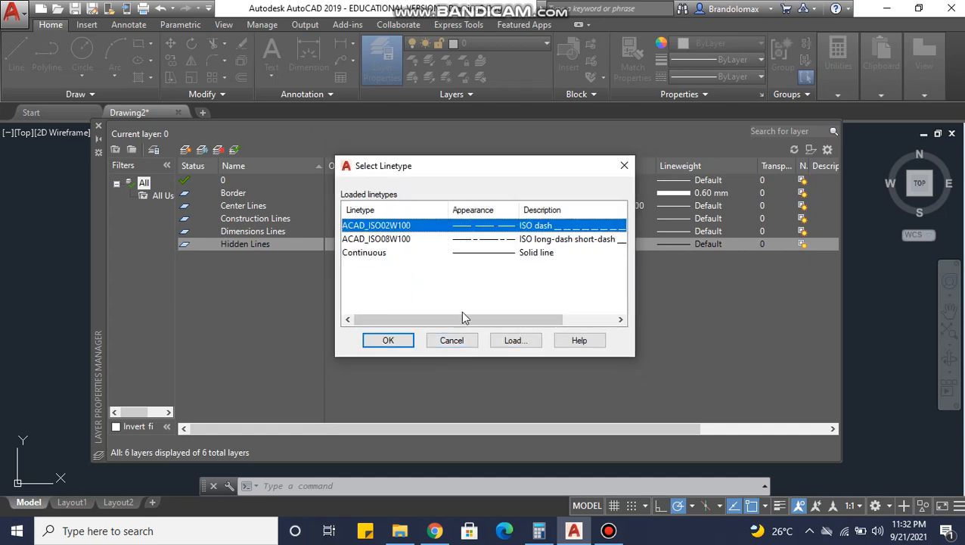
pyautogui.click(393, 341)
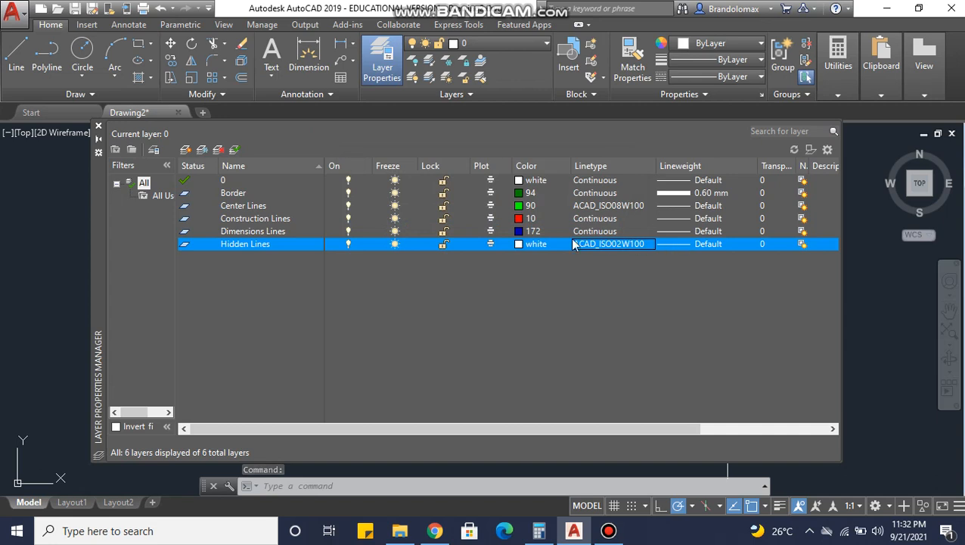
# Create a new layer named Object Lines below the Hidden Lines layer
pyautogui.click(185, 149)
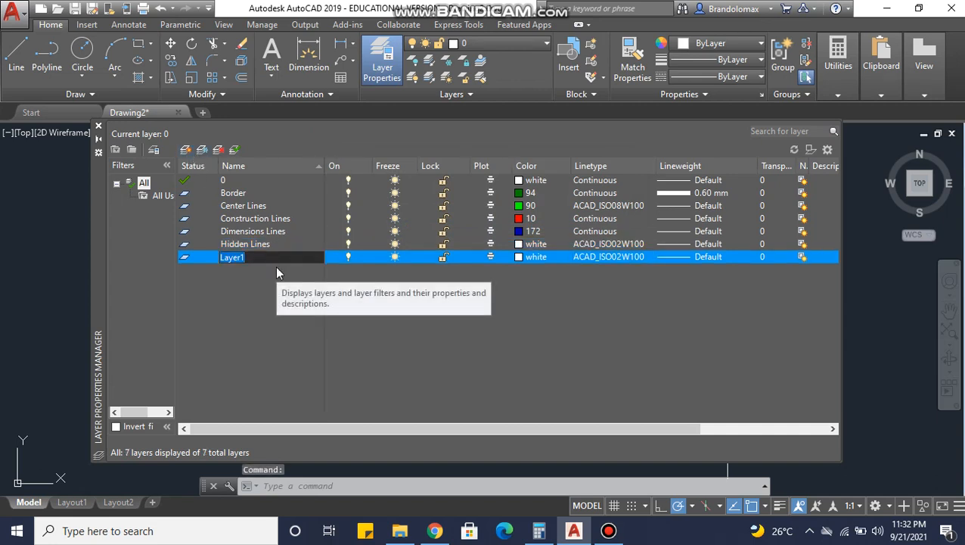
pyautogui.write('Oj')
pyautogui.press('BackSpace')
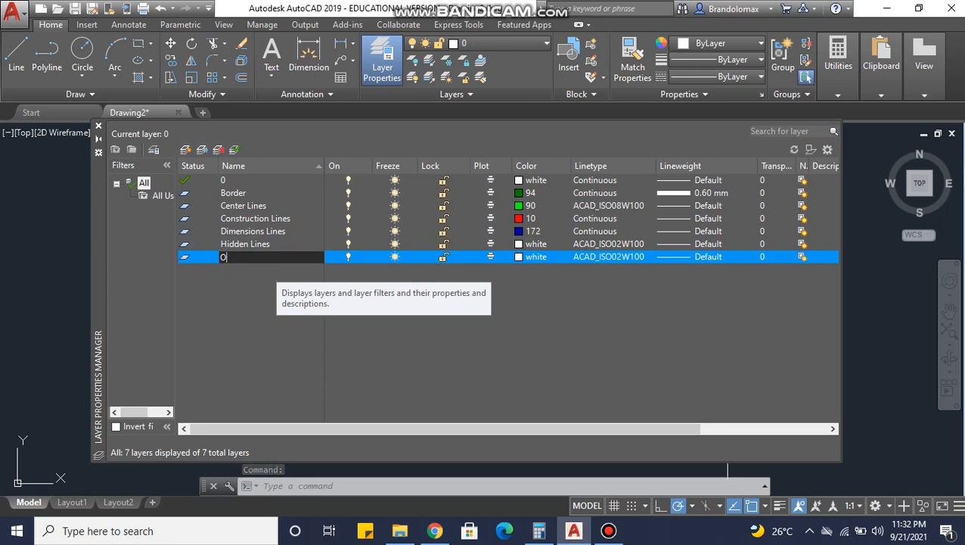
pyautogui.write('bject')
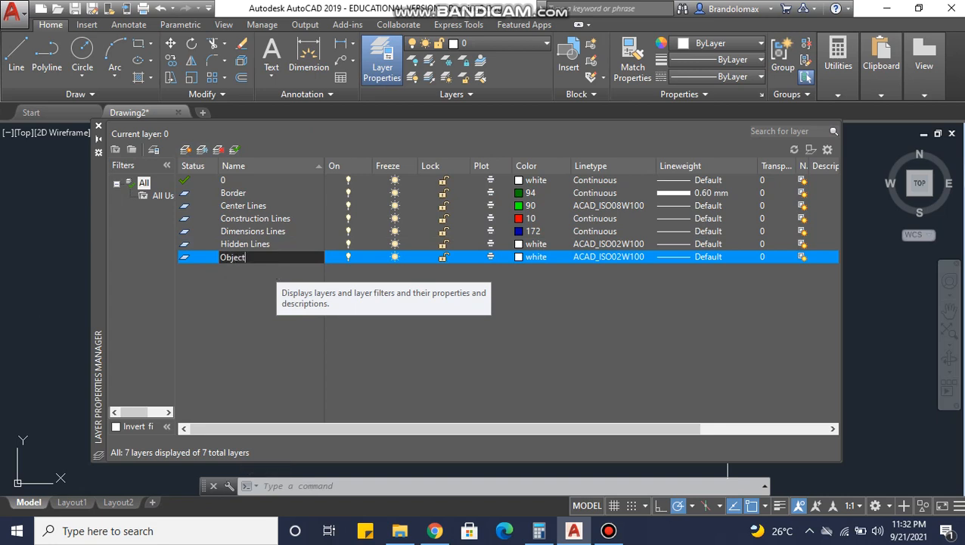
pyautogui.write(' Lines')
pyautogui.press('Return')
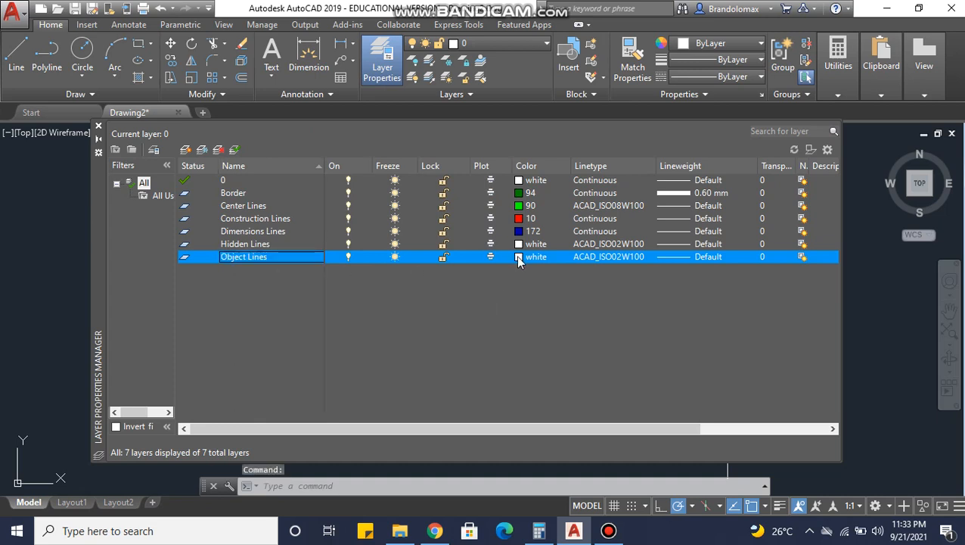
# Assign the Continuous linetype and a 0.30 mm lineweight to the Object Lines layer
pyautogui.click(597, 257)
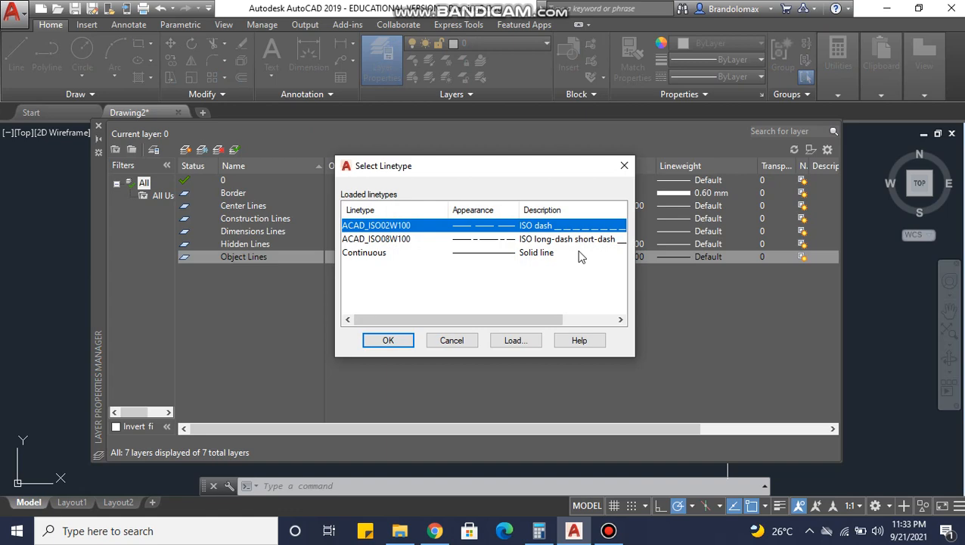
pyautogui.click(459, 252)
pyautogui.click(388, 340)
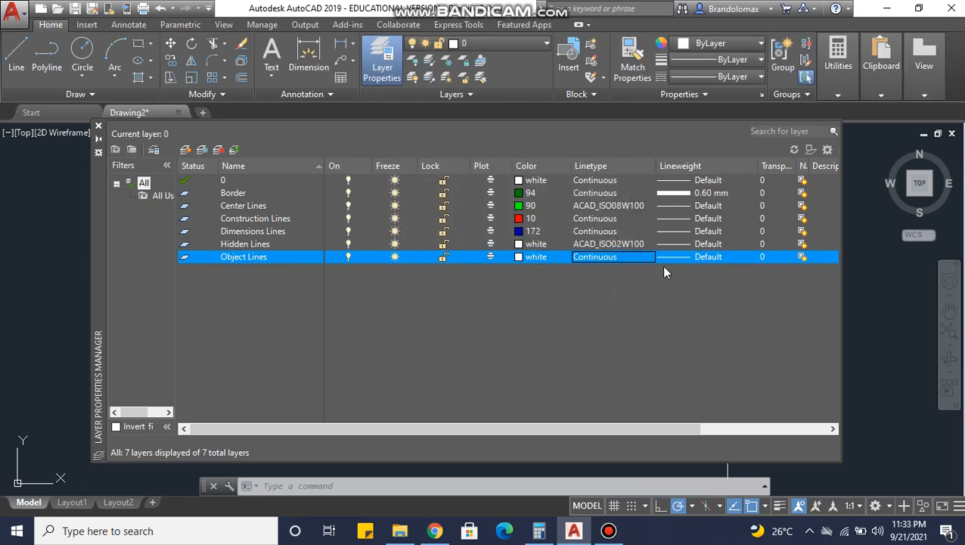
pyautogui.click(675, 258)
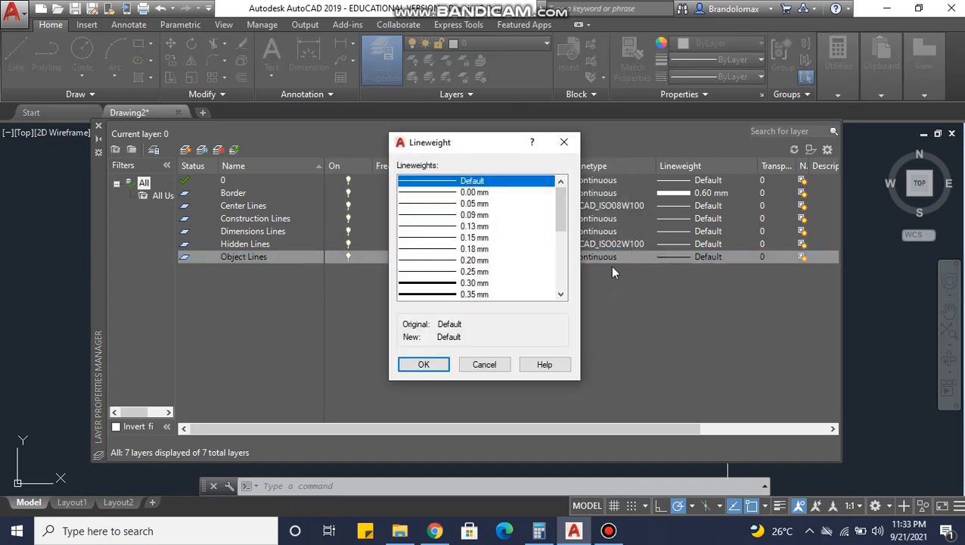
pyautogui.click(453, 284)
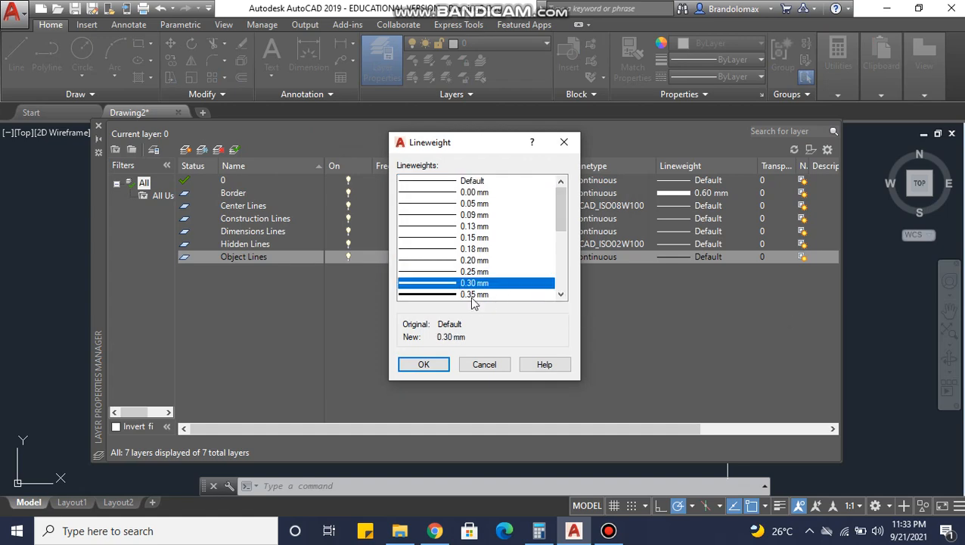
pyautogui.click(425, 365)
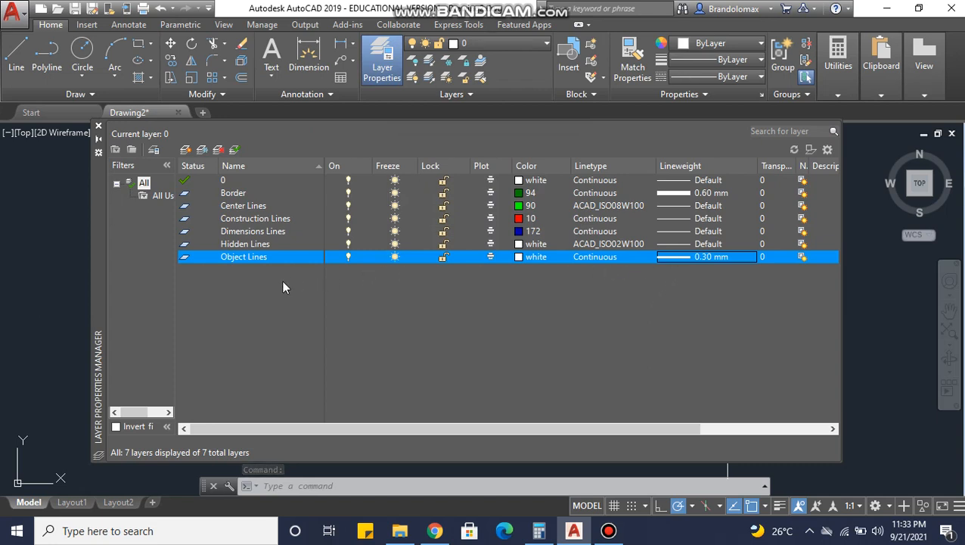
# Create a new layer named Text and set its color to purple, index 190
pyautogui.click(185, 149)
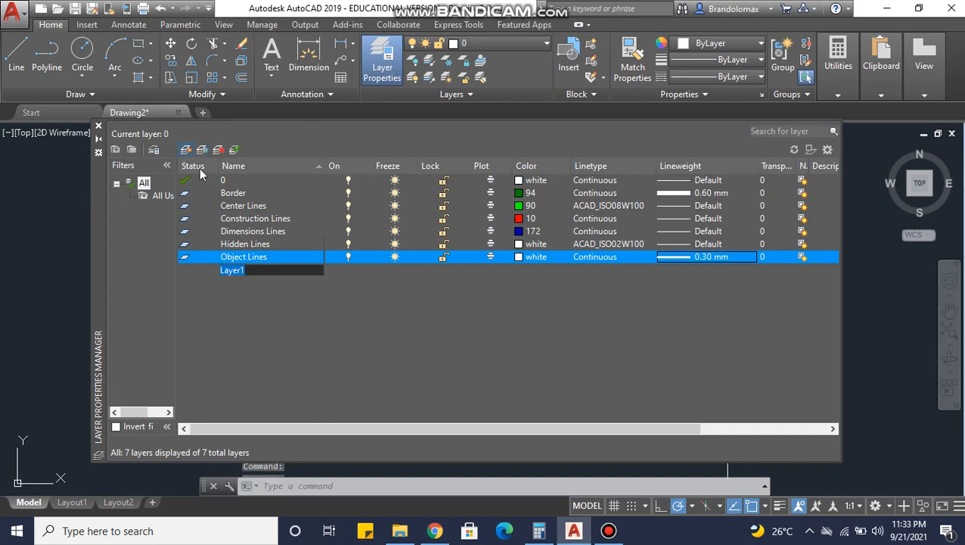
pyautogui.write('Text')
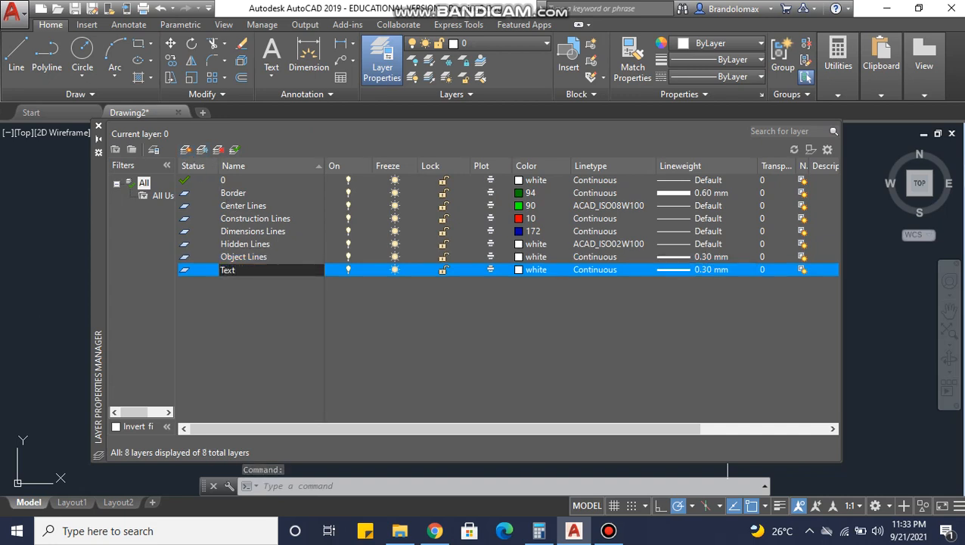
pyautogui.click(452, 275)
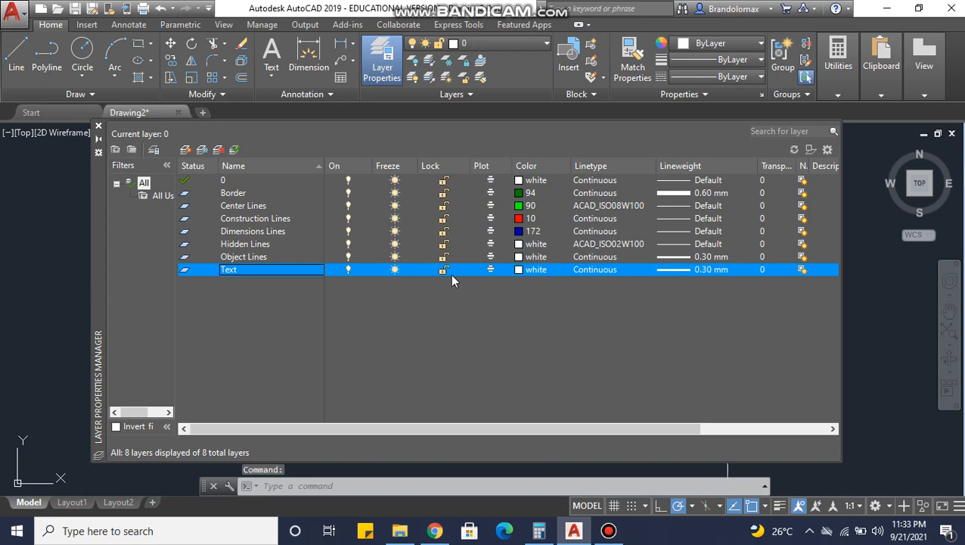
pyautogui.click(518, 270)
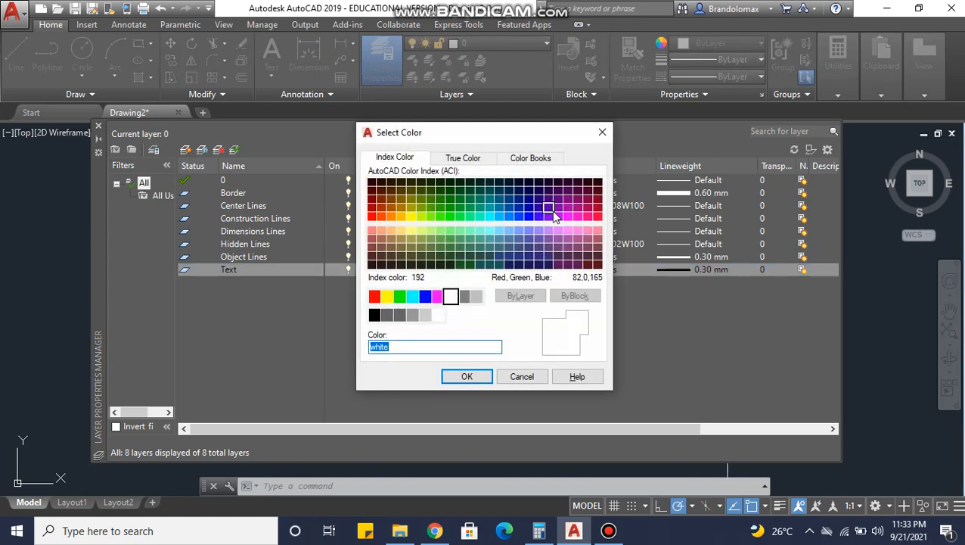
pyautogui.click(558, 209)
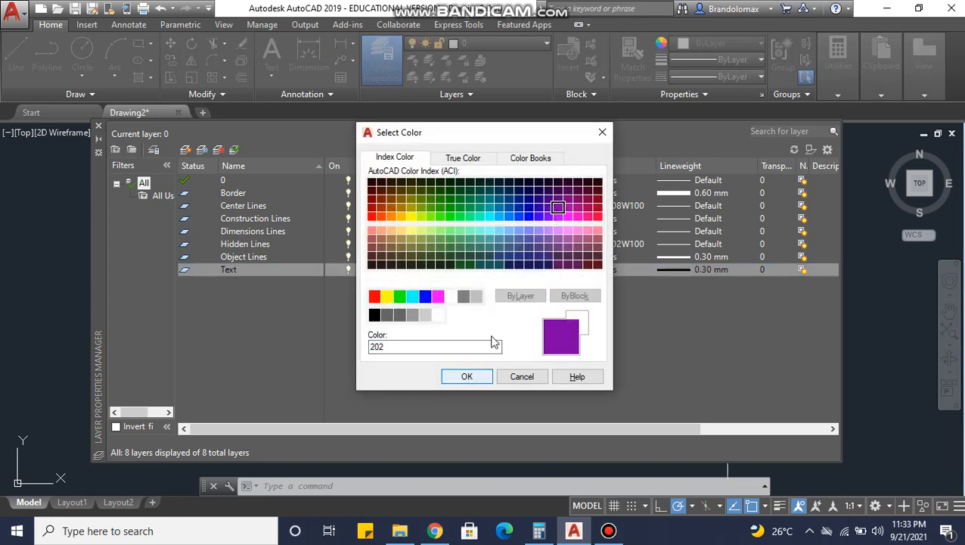
pyautogui.click(549, 215)
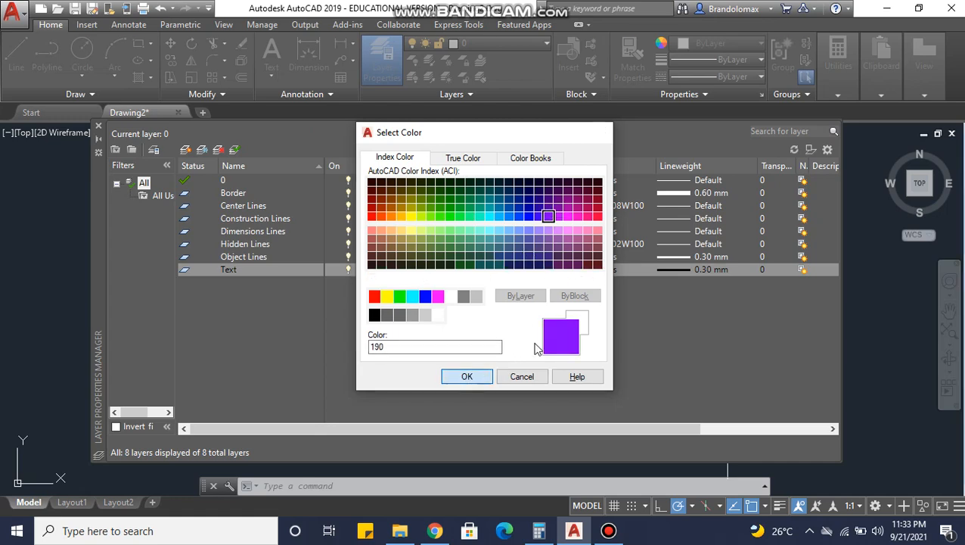
pyautogui.click(468, 377)
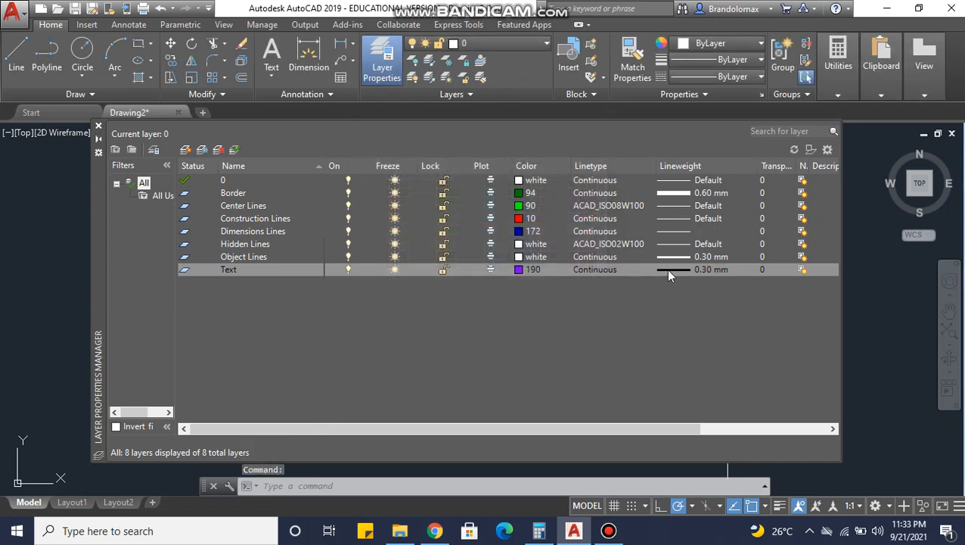
# Set the Text layer's lineweight to Default
pyautogui.click(670, 269)
pyautogui.click(484, 182)
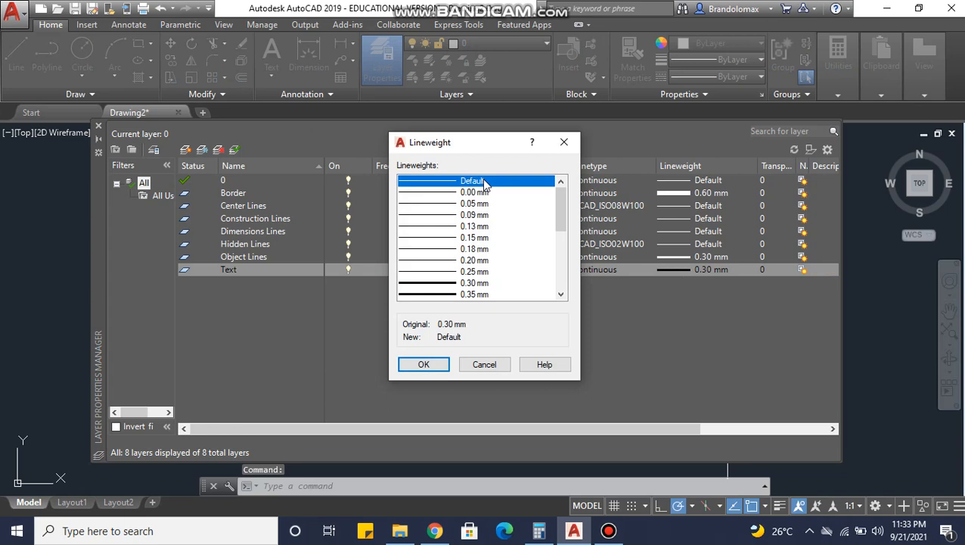
pyautogui.click(423, 363)
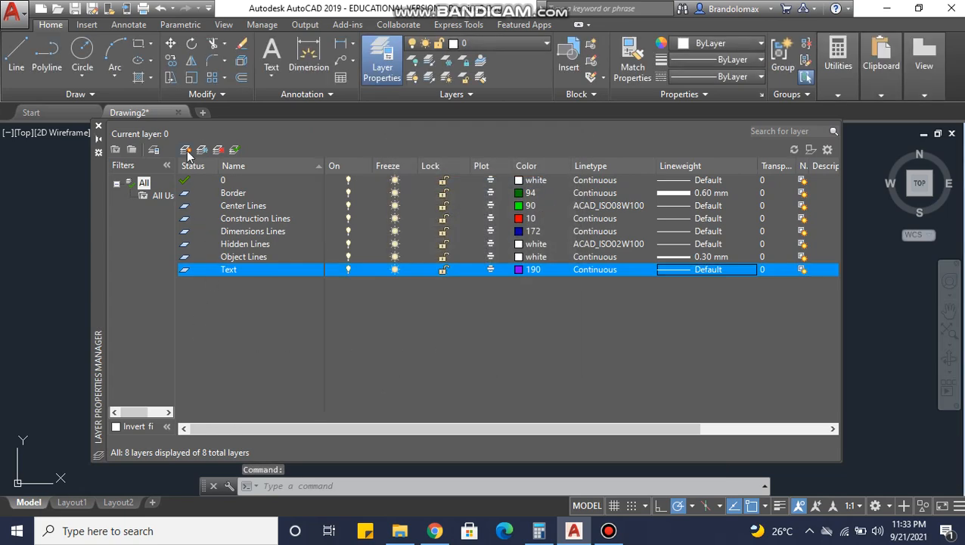
# Create a new layer named Title Block below the Text layer
pyautogui.click(186, 151)
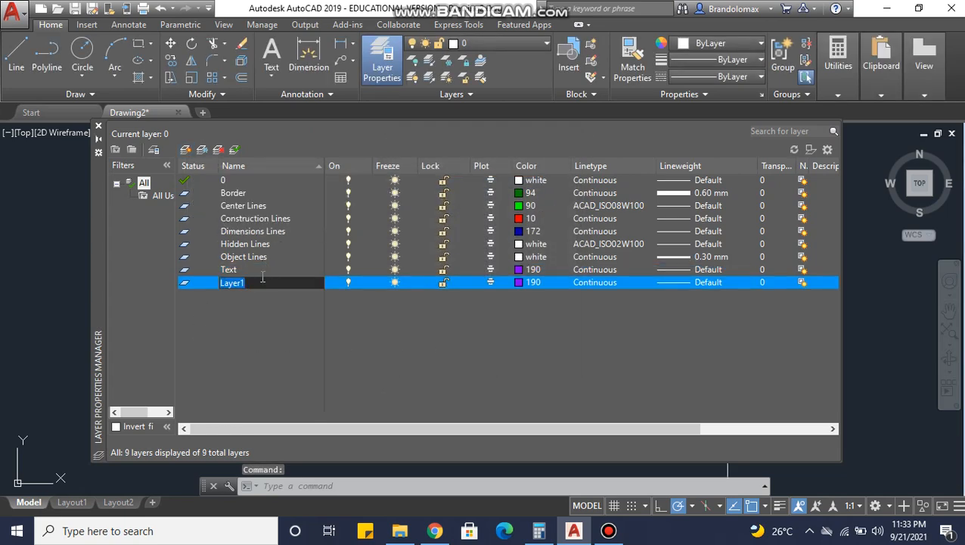
pyautogui.write('Title B')
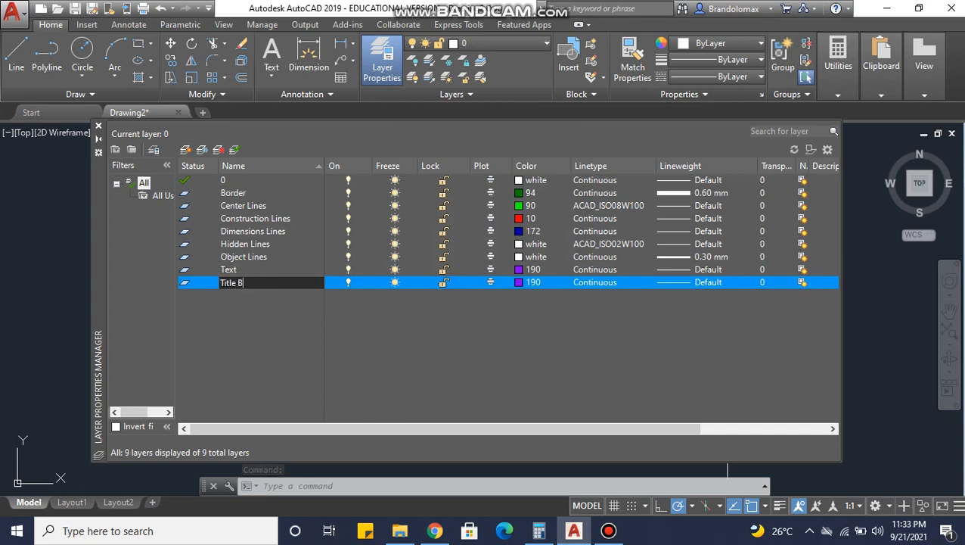
pyautogui.write('lock')
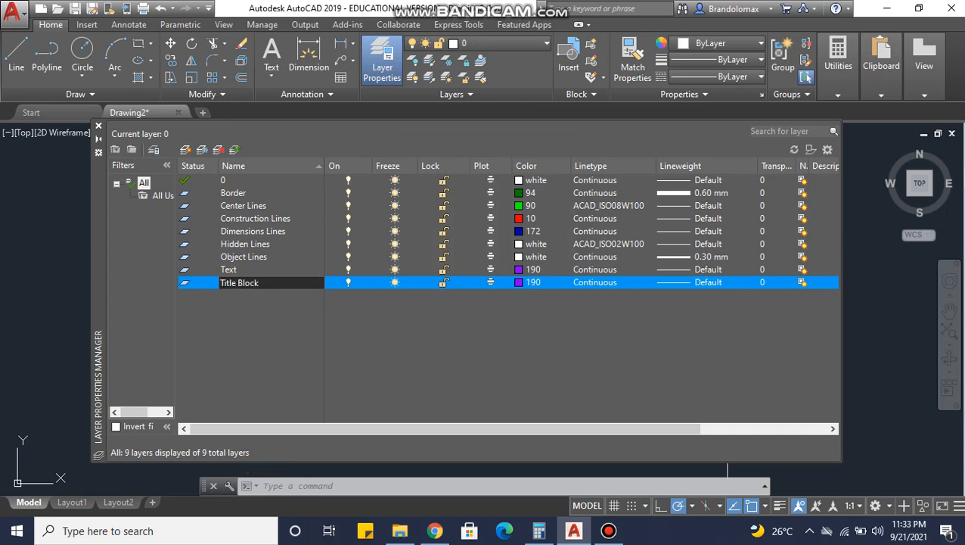
pyautogui.press('Return')
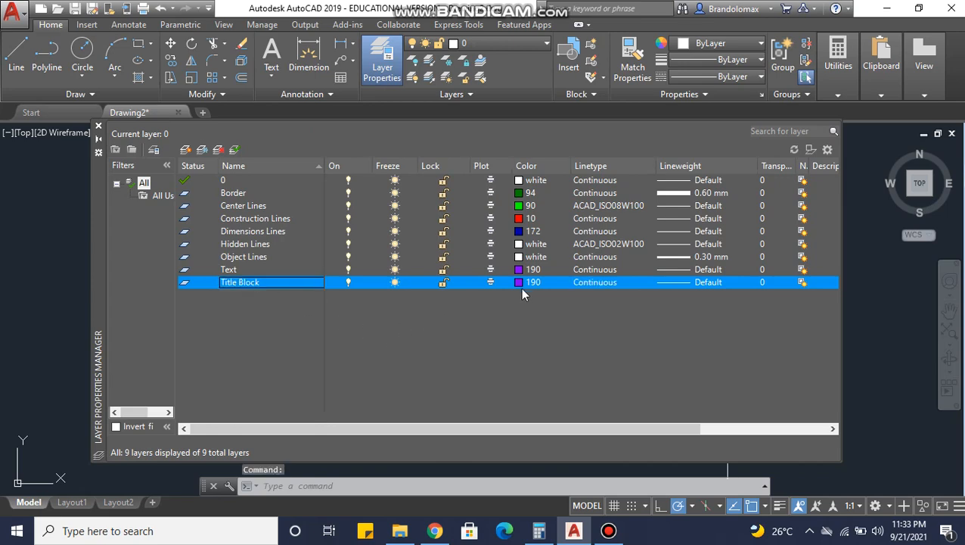
# Set the Title Block layer's color to yellow, index 50, and close the layer manager
pyautogui.click(519, 283)
pyautogui.click(411, 216)
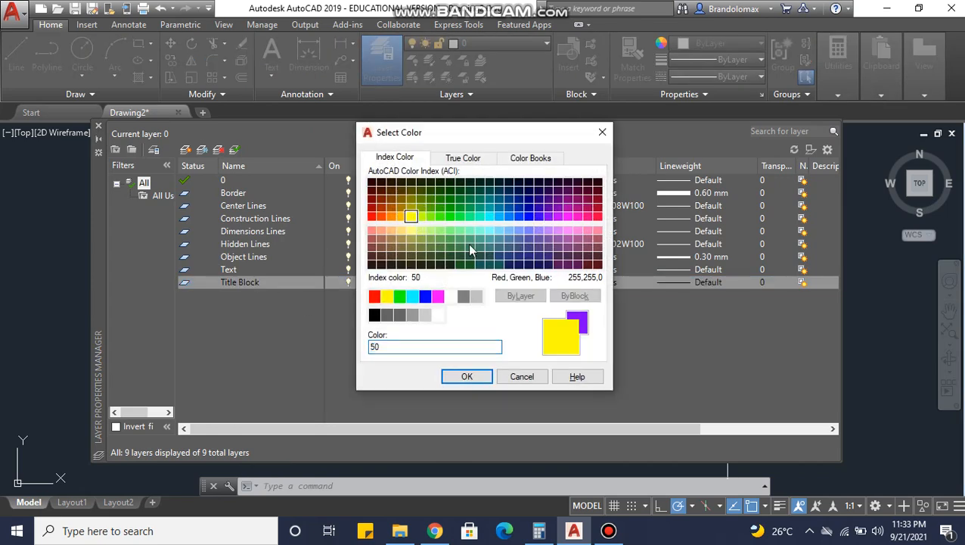
pyautogui.click(468, 377)
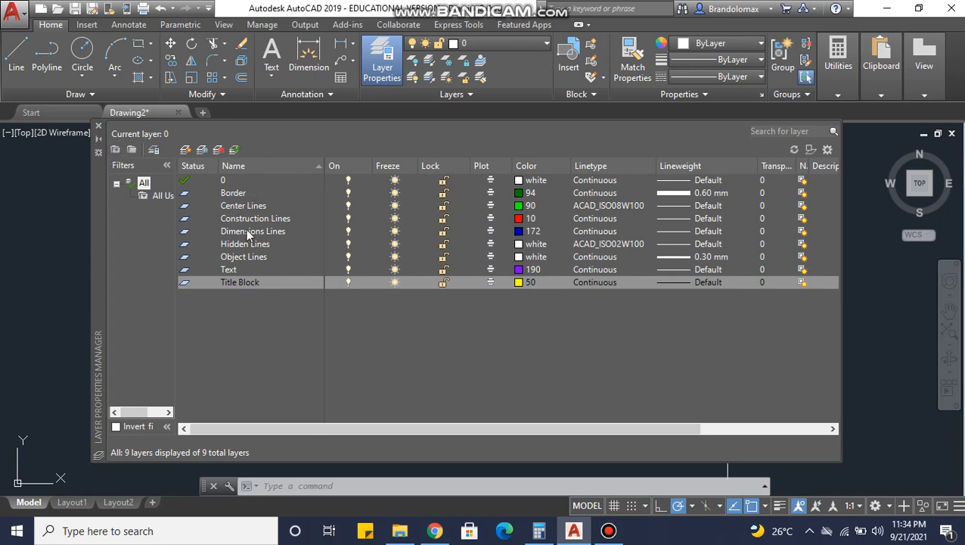
pyautogui.click(99, 127)
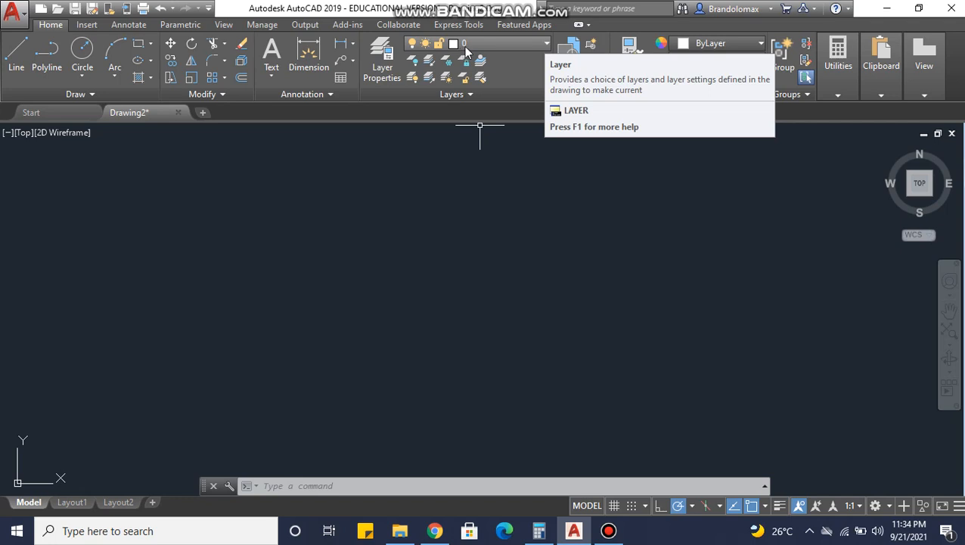
# Make Construction Lines the current layer and draw a single horizontal line across the middle of the drawing area
pyautogui.click(547, 45)
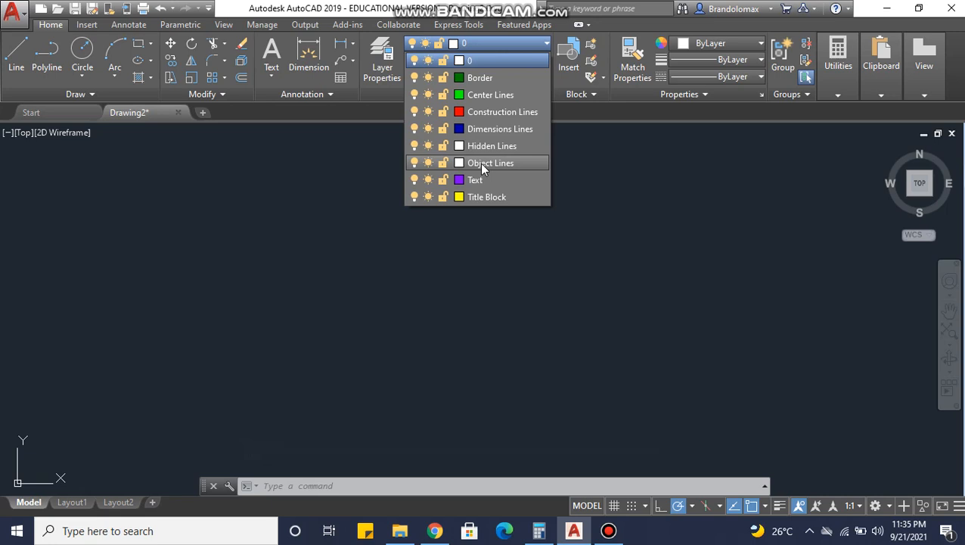
pyautogui.click(490, 112)
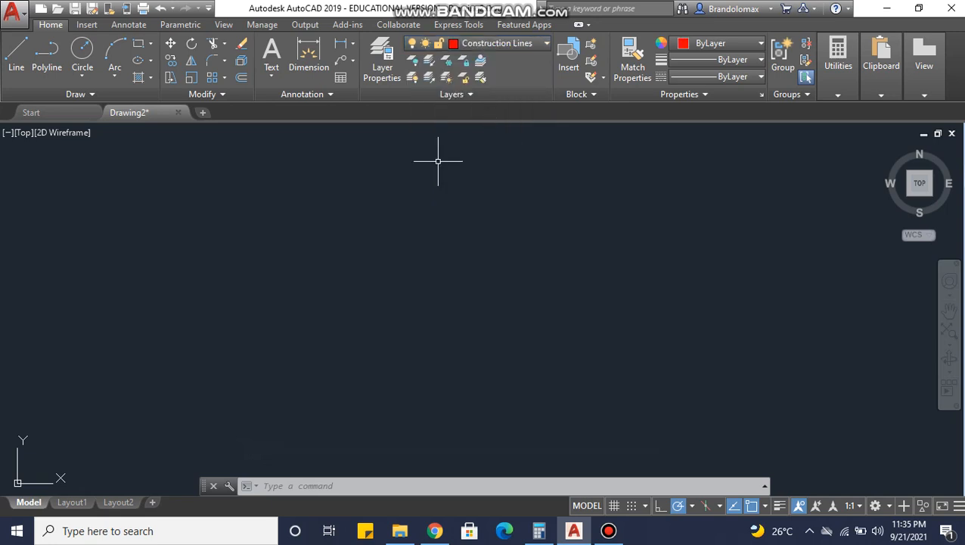
pyautogui.click(18, 60)
pyautogui.click(247, 261)
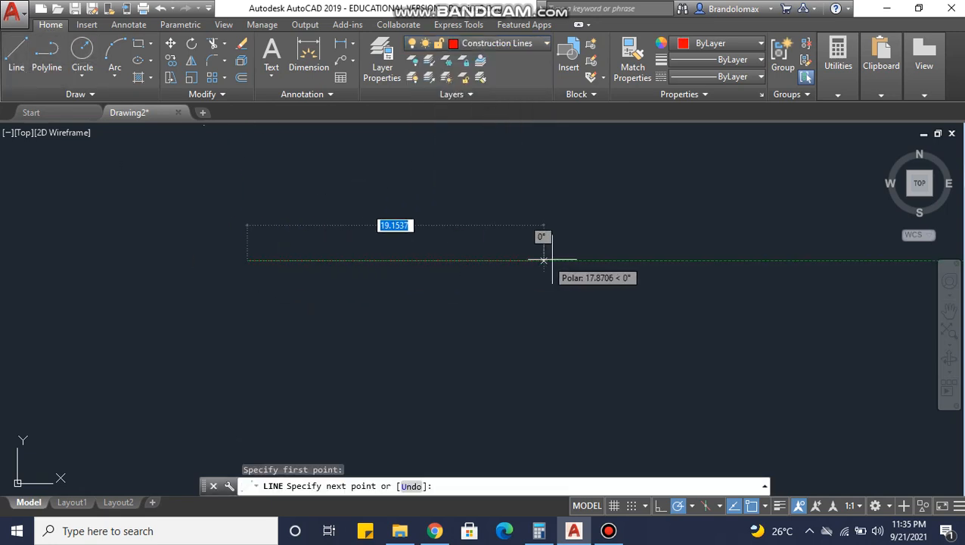
pyautogui.click(589, 260)
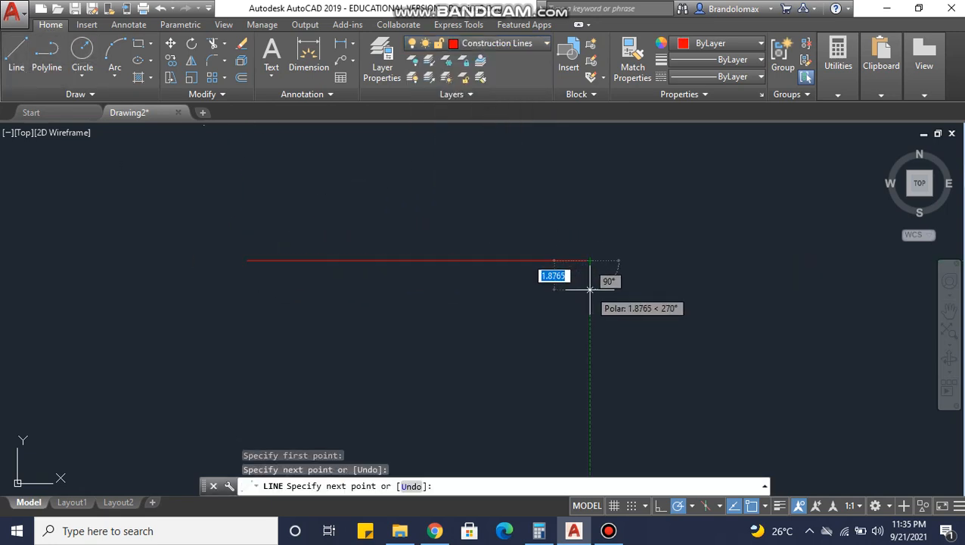
pyautogui.press('Return')
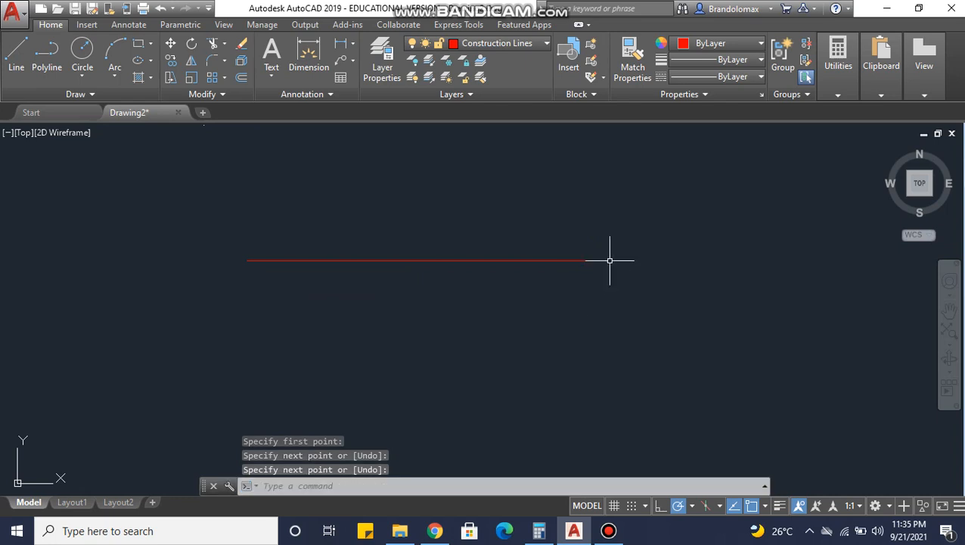
# Make Border the current layer and draw a horizontal line of similar length a short distance above the red construction line
pyautogui.click(508, 44)
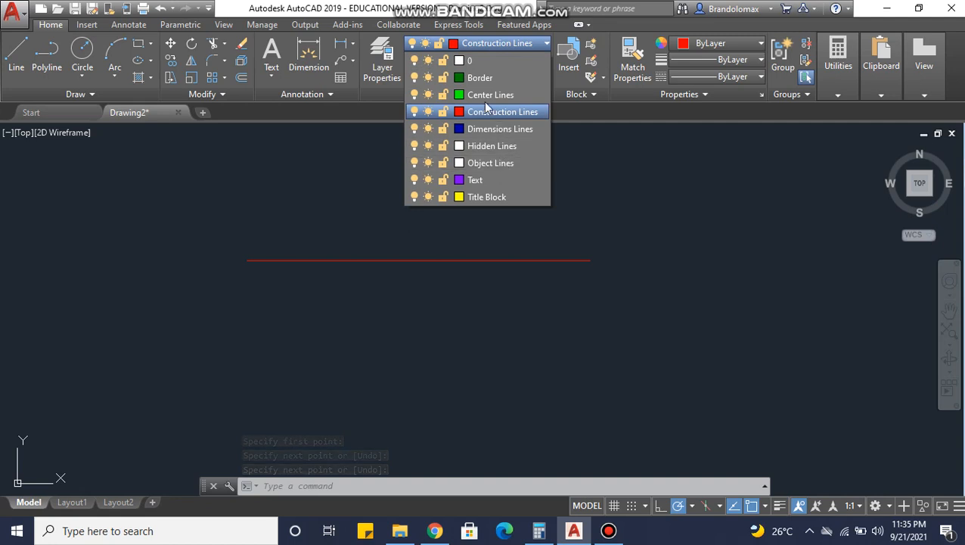
pyautogui.click(481, 78)
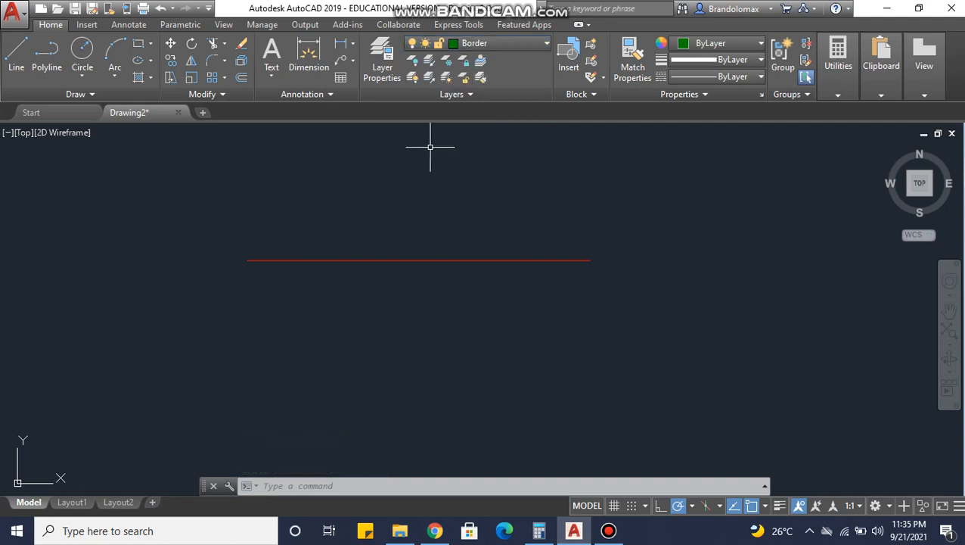
pyautogui.click(16, 57)
pyautogui.click(254, 223)
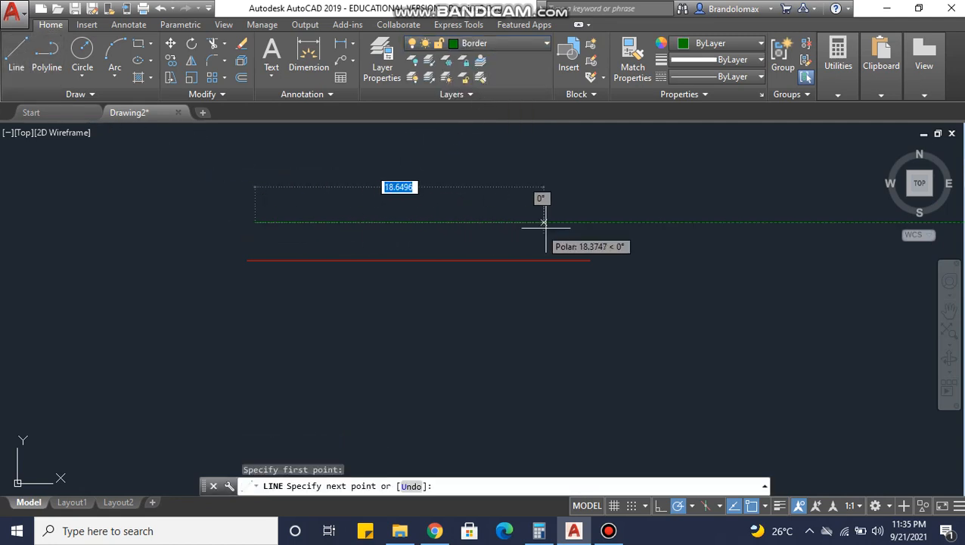
pyautogui.click(588, 224)
pyautogui.press('Return')
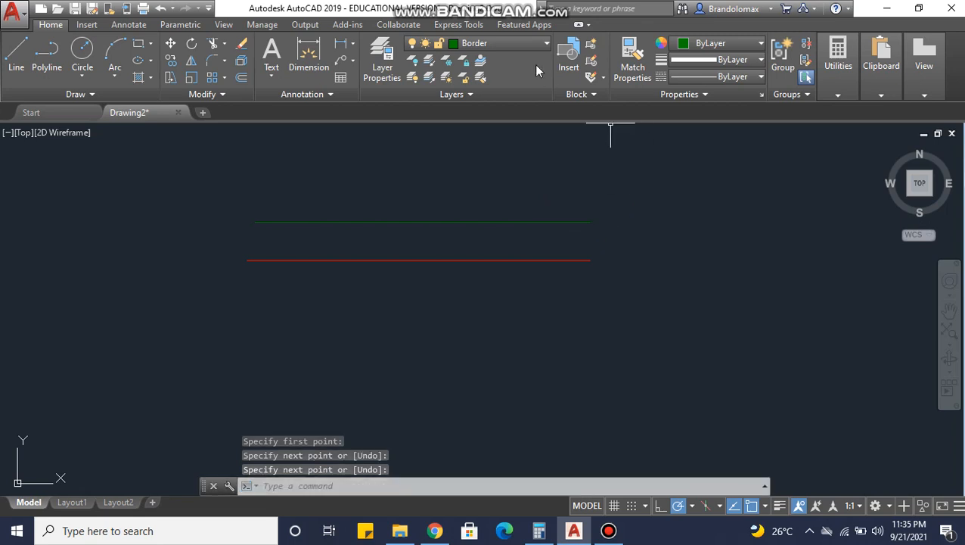
# Make Object Lines the current layer and draw a horizontal line about 22 units long below the red construction line
pyautogui.click(516, 44)
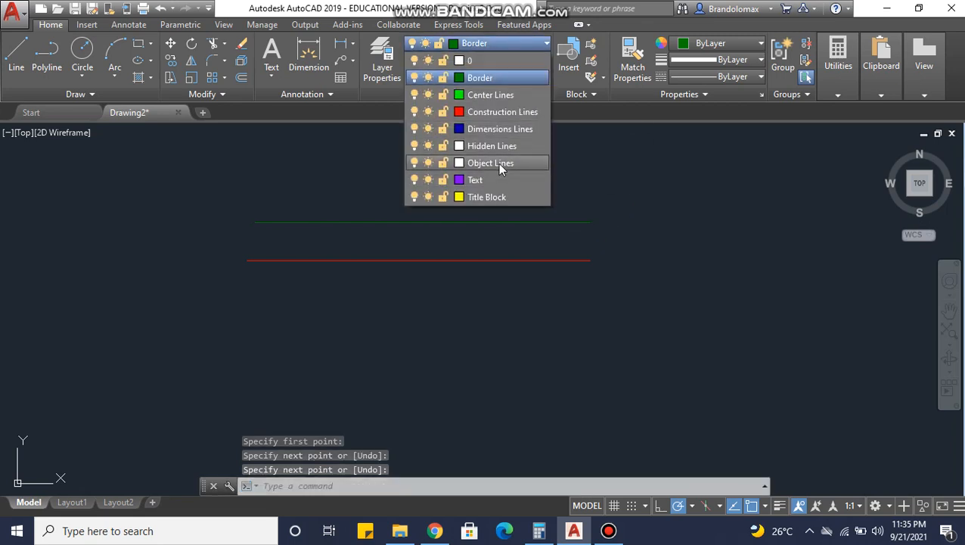
pyautogui.click(498, 162)
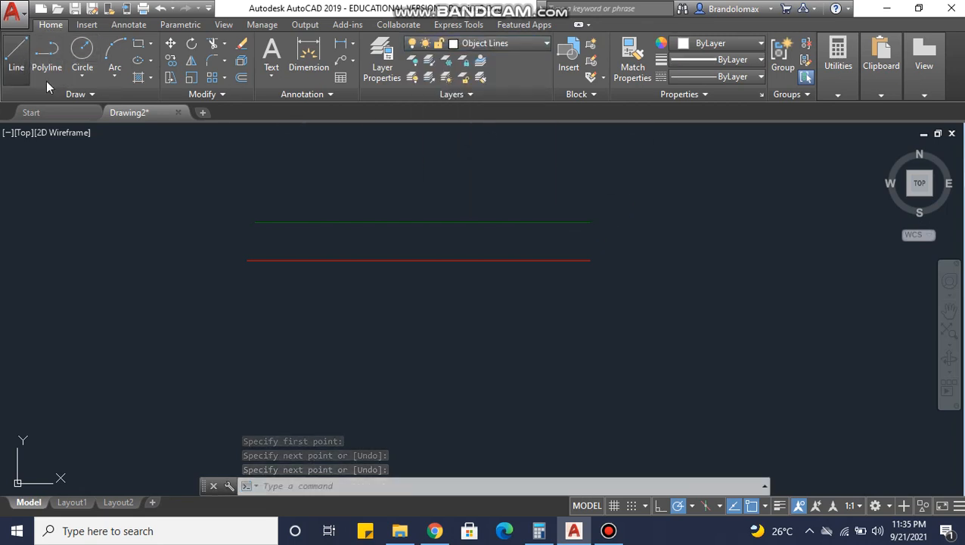
pyautogui.click(16, 57)
pyautogui.click(256, 325)
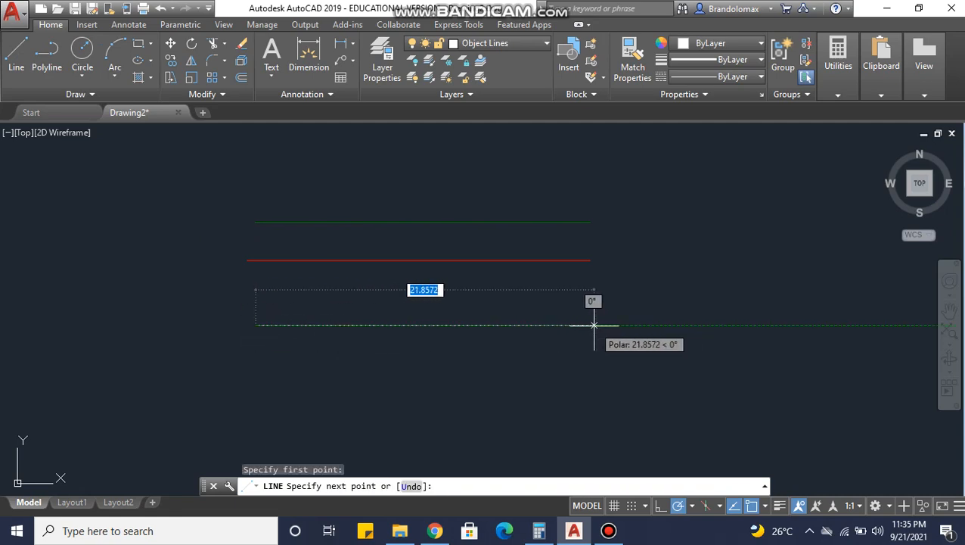